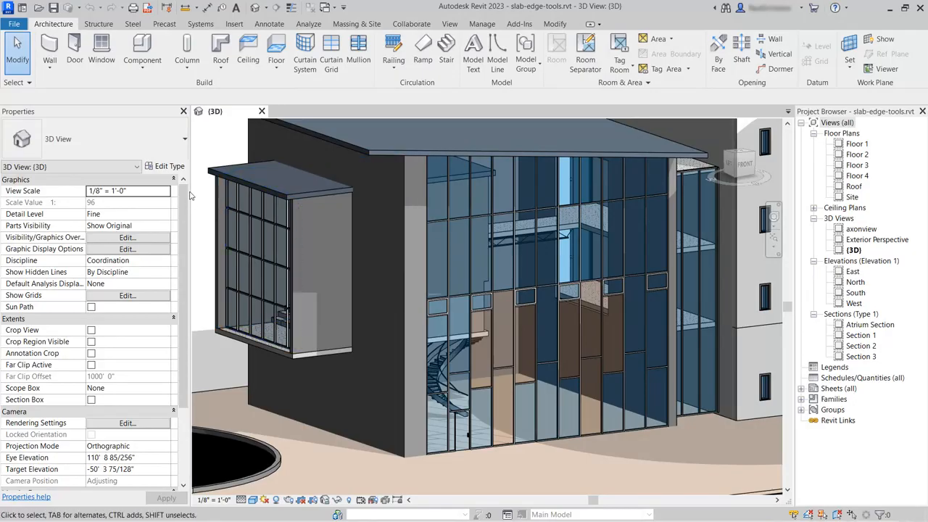
Load the Concrete-Rectangular Beam-Profile family from the Profiles category of Autodesk's online library.
{"action": "left_click", "coordinate": [233, 25]}
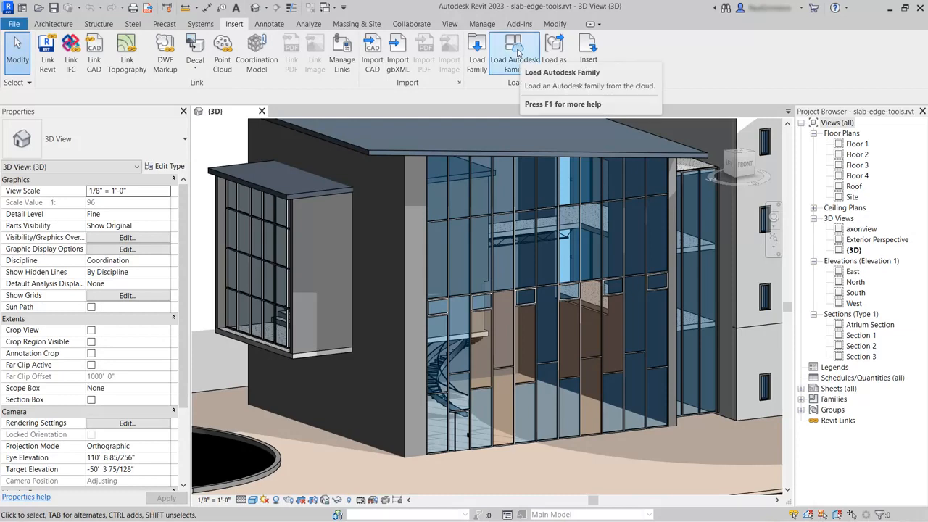
{"action": "left_click", "coordinate": [517, 53]}
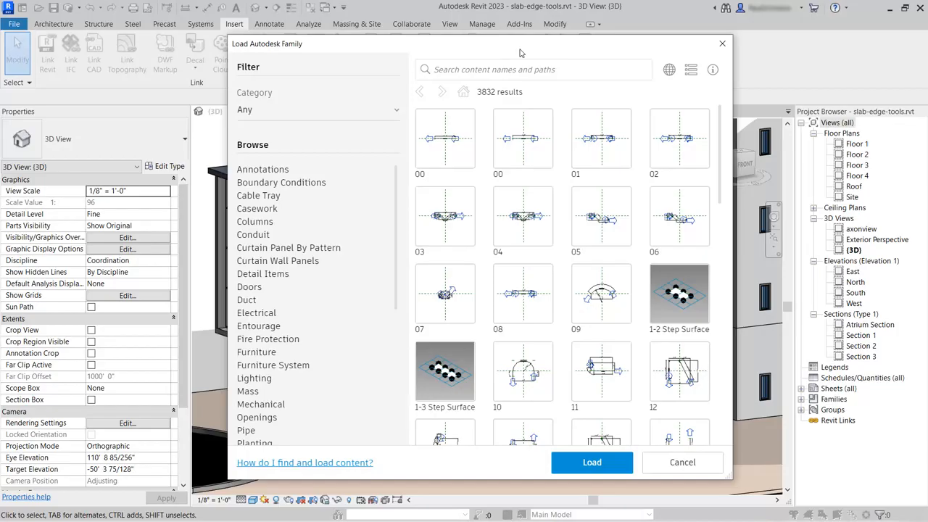
{"action": "left_click", "coordinate": [668, 70]}
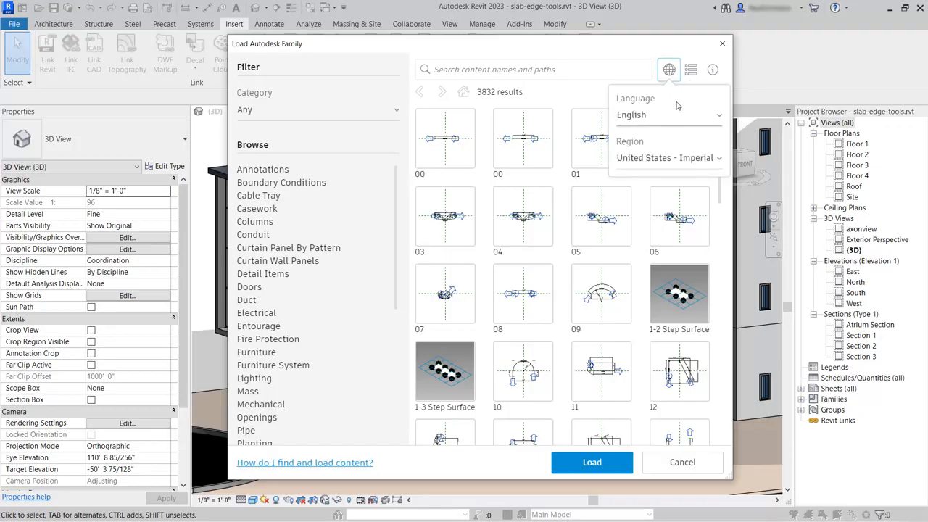
{"action": "left_click", "coordinate": [668, 69]}
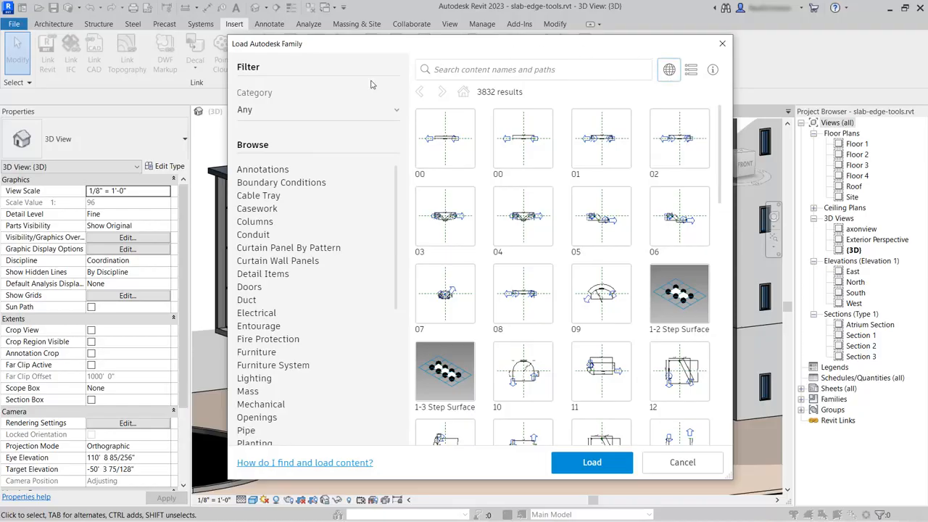
{"action": "left_click_drag", "start_coordinate": [396, 222], "coordinate": [381, 321]}
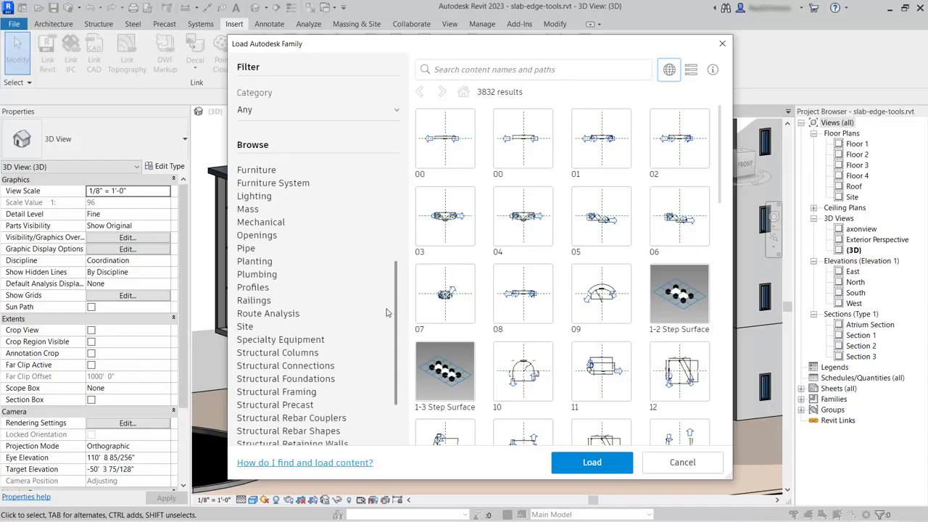
{"action": "left_click", "coordinate": [253, 288]}
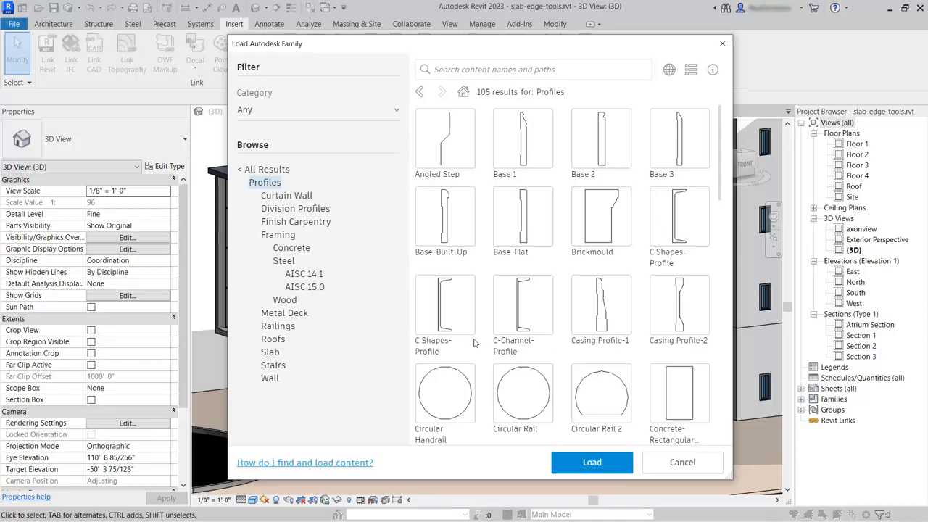
{"action": "scroll", "coordinate": [676, 388], "scroll_direction": "down", "scroll_amount": 1}
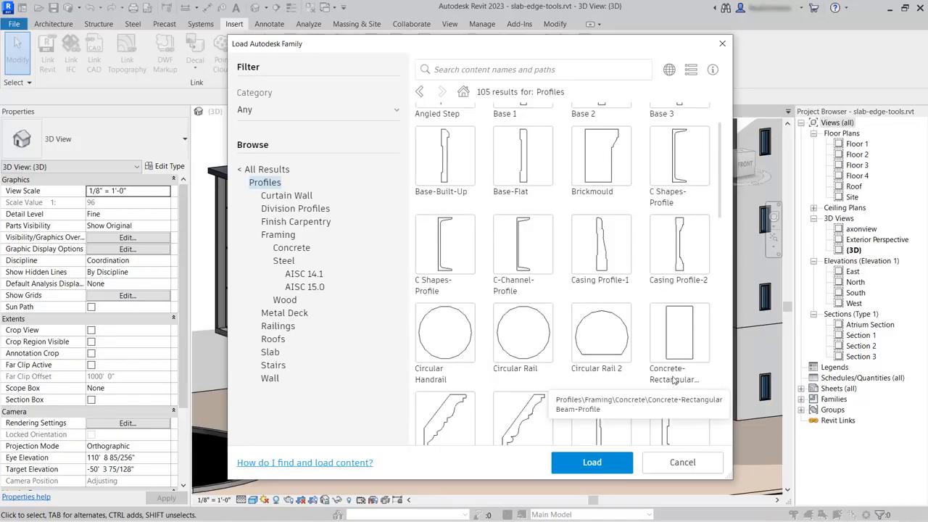
{"action": "left_click", "coordinate": [693, 318]}
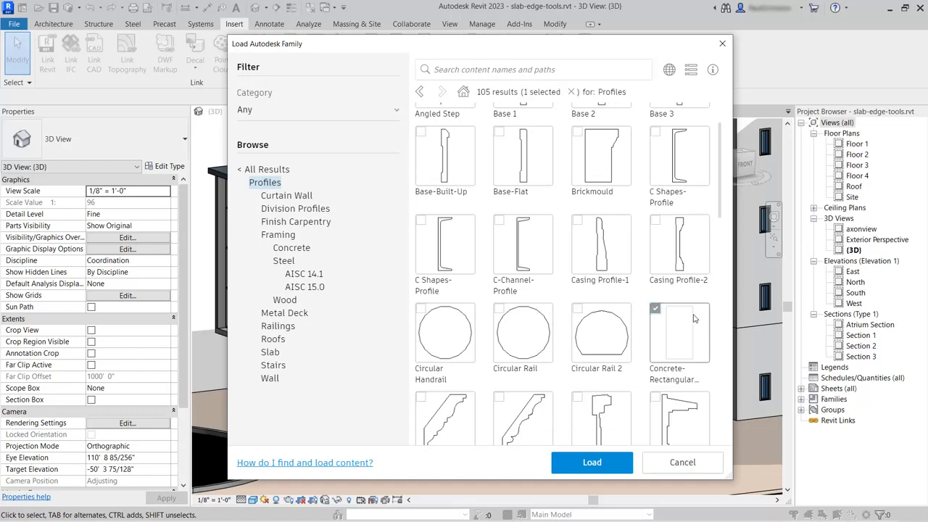
{"action": "left_click", "coordinate": [592, 462]}
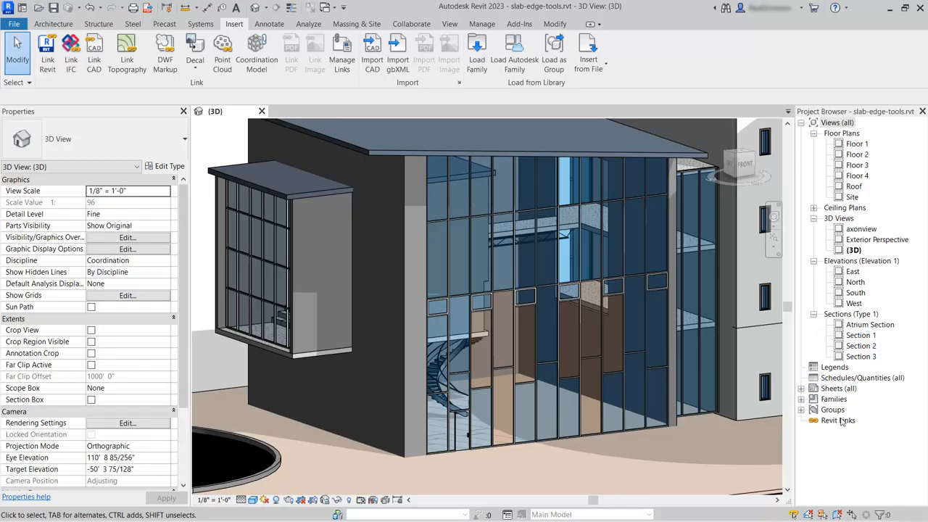
Expand Families > Profiles in the Project Browser to show the Concrete-Rectangular Beam-Profile types.
{"action": "left_click", "coordinate": [801, 398]}
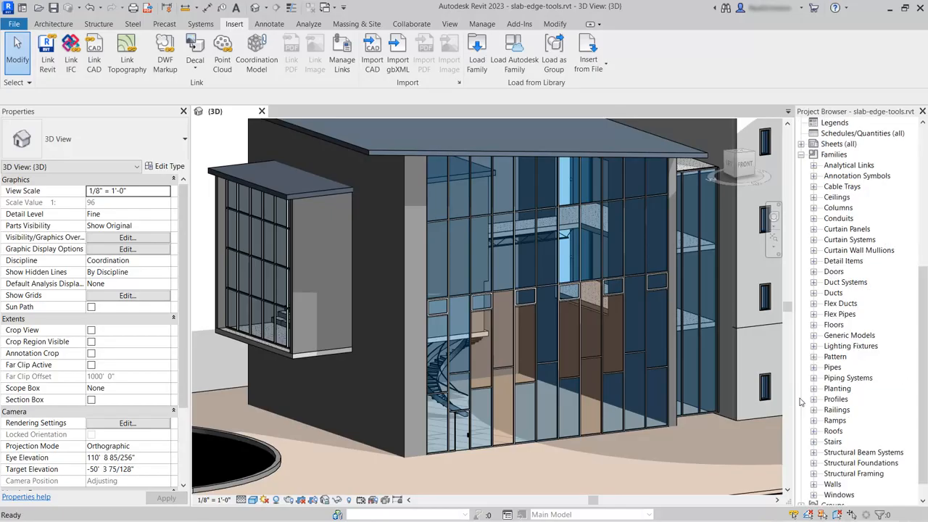
{"action": "scroll", "coordinate": [861, 215], "scroll_direction": "down", "scroll_amount": 1}
{"action": "scroll", "coordinate": [863, 221], "scroll_direction": "down", "scroll_amount": 1}
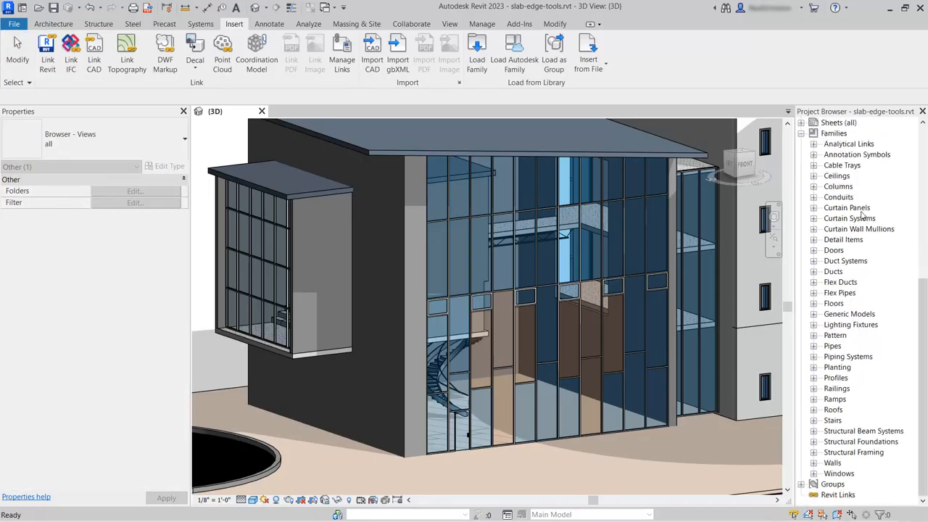
{"action": "left_click", "coordinate": [813, 379]}
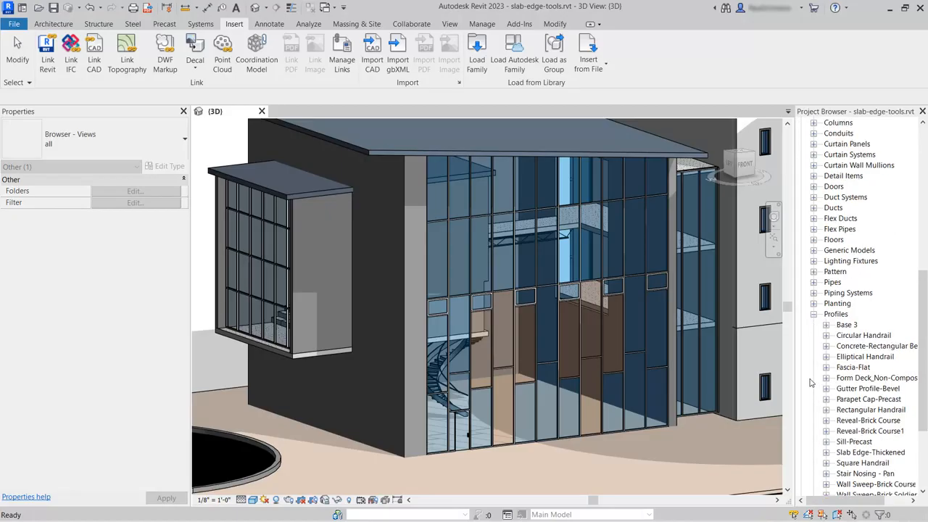
{"action": "left_click", "coordinate": [849, 349]}
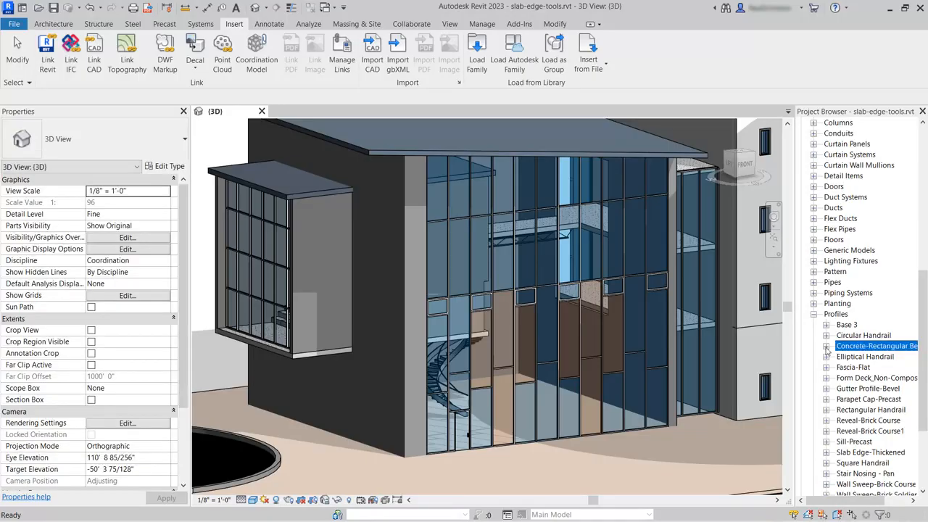
{"action": "left_click", "coordinate": [826, 346]}
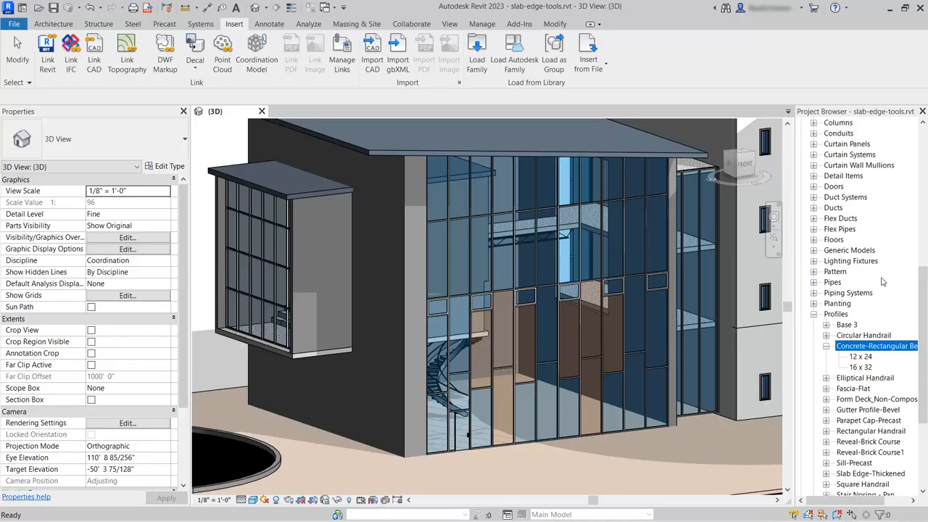
Create a new Concrete-Rectangular Beam-Profile type named 8 x 48.
{"action": "right_click", "coordinate": [862, 349]}
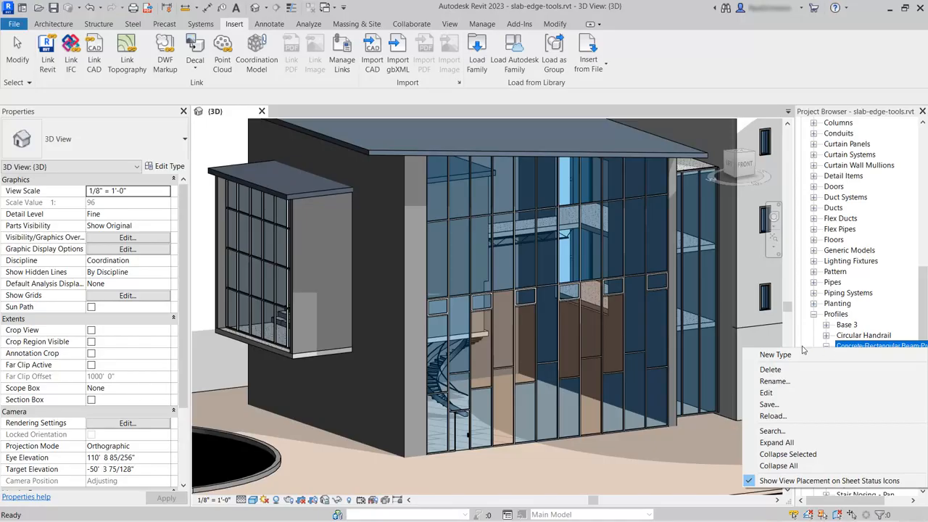
{"action": "left_click", "coordinate": [776, 355]}
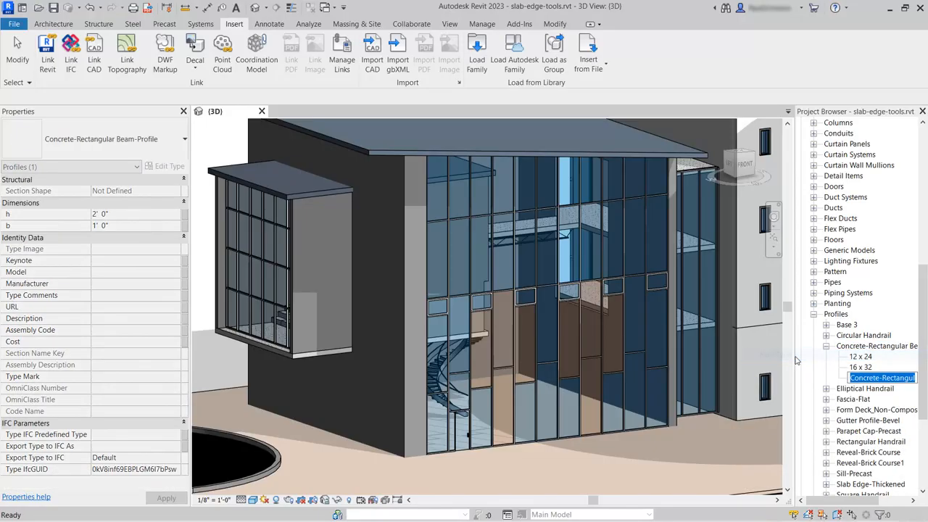
{"action": "type", "text": "8"}
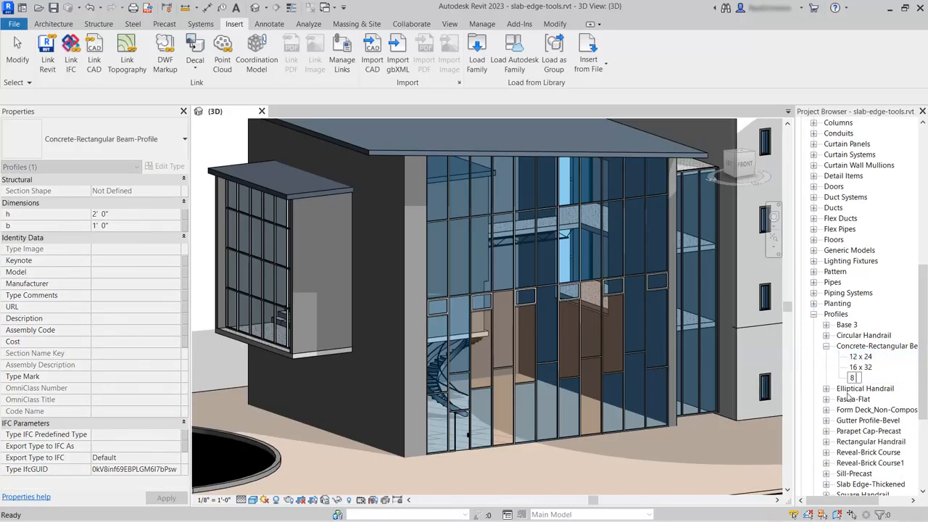
{"action": "type", "text": " x 48"}
{"action": "key", "text": "Return"}
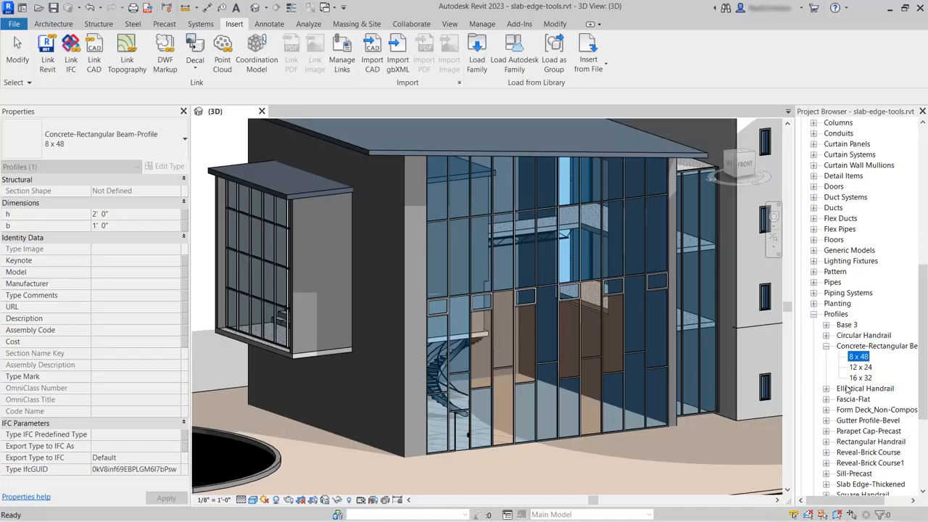
{"action": "right_click", "coordinate": [860, 356]}
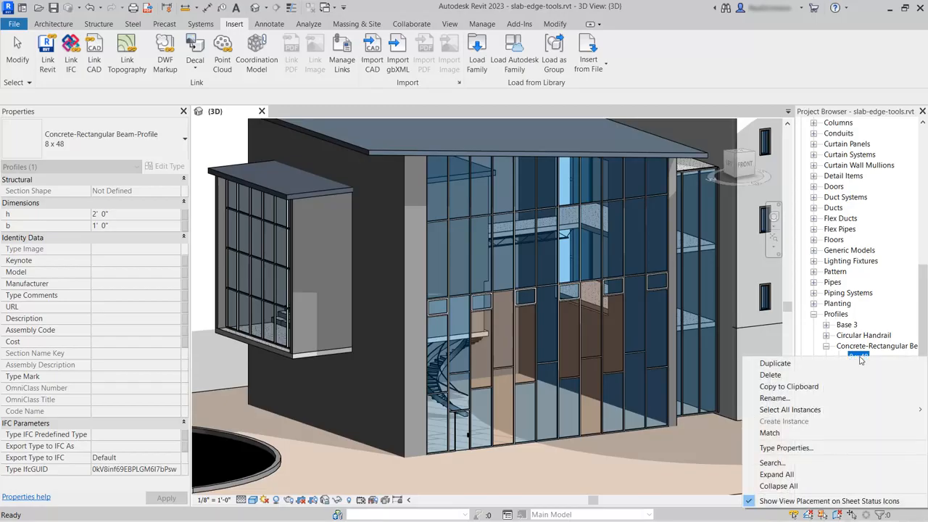
Set the 8 x 48 profile type's b to 0' 8" and h to 4' 0".
{"action": "left_click", "coordinate": [810, 451]}
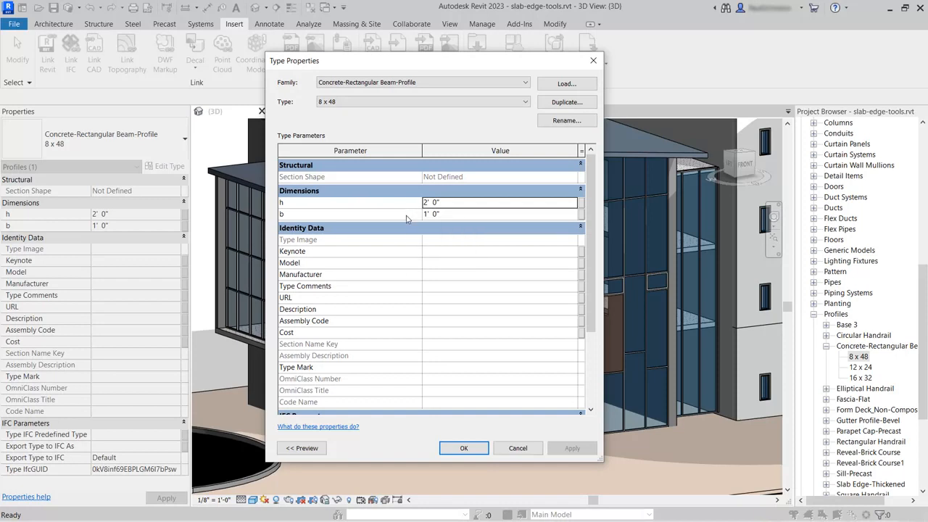
{"action": "left_click", "coordinate": [459, 215]}
{"action": "type", "text": "0 8"}
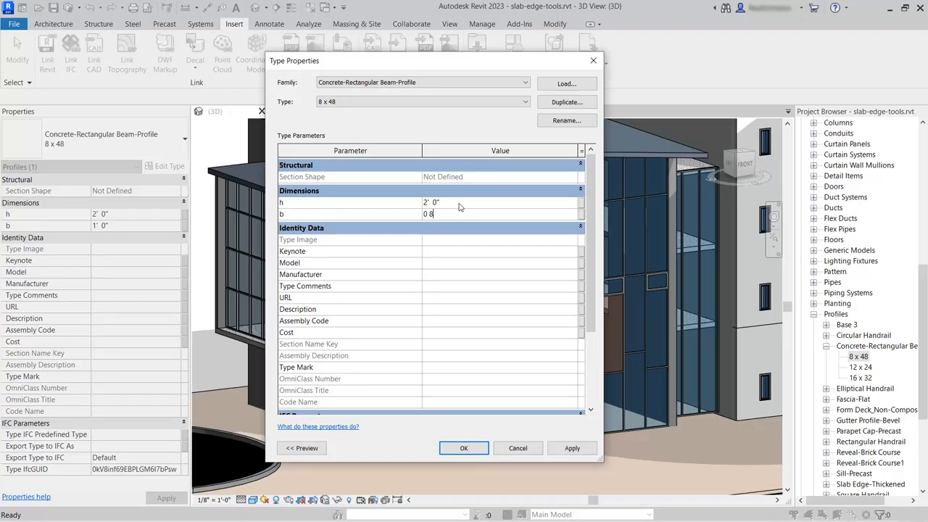
{"action": "left_click", "coordinate": [459, 204]}
{"action": "type", "text": "0 48"}
{"action": "key", "text": "Return"}
{"action": "left_click", "coordinate": [464, 450]}
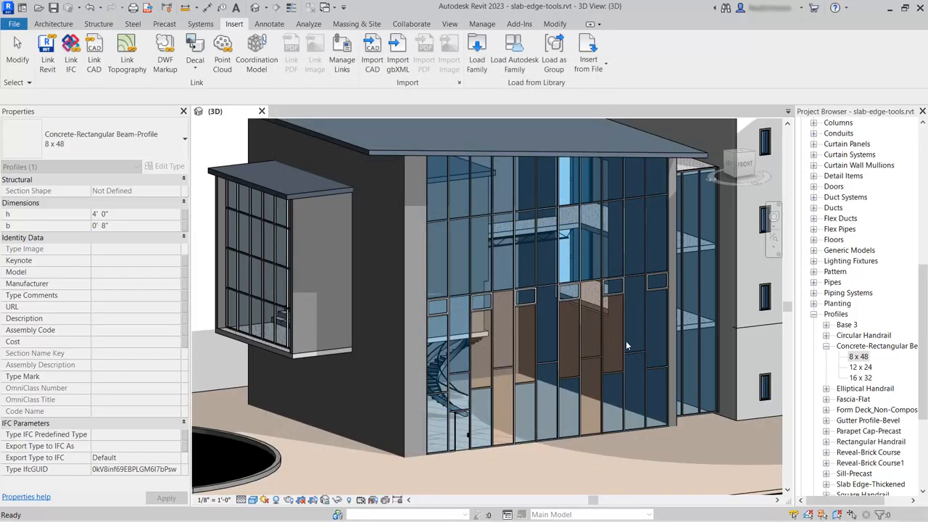
Select the atrium floor slab and isolate it in a section box, viewed from above.
{"action": "key", "text": "Escape"}
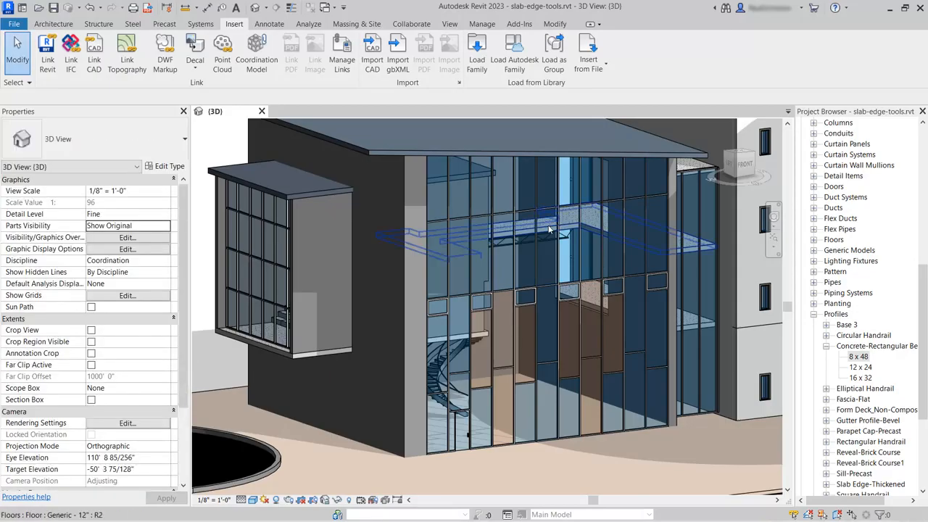
{"action": "left_click", "coordinate": [548, 229]}
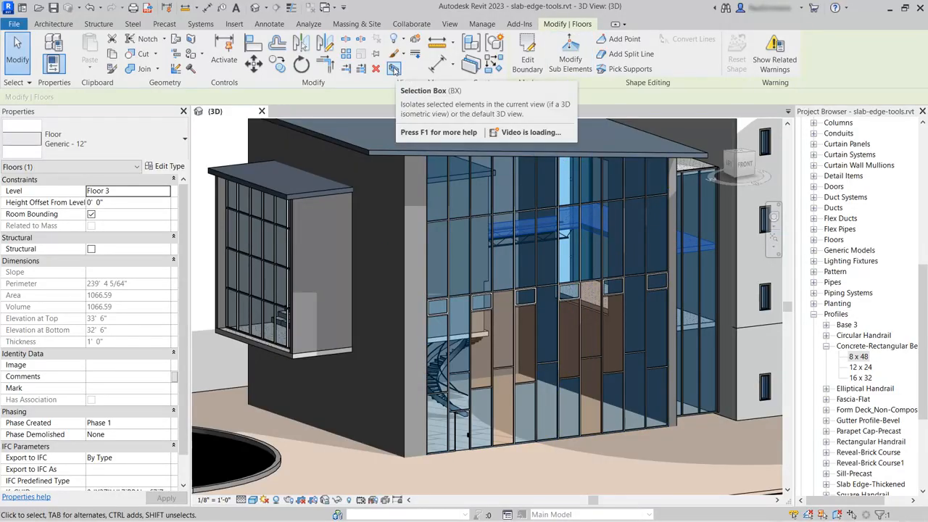
{"action": "left_click", "coordinate": [393, 69]}
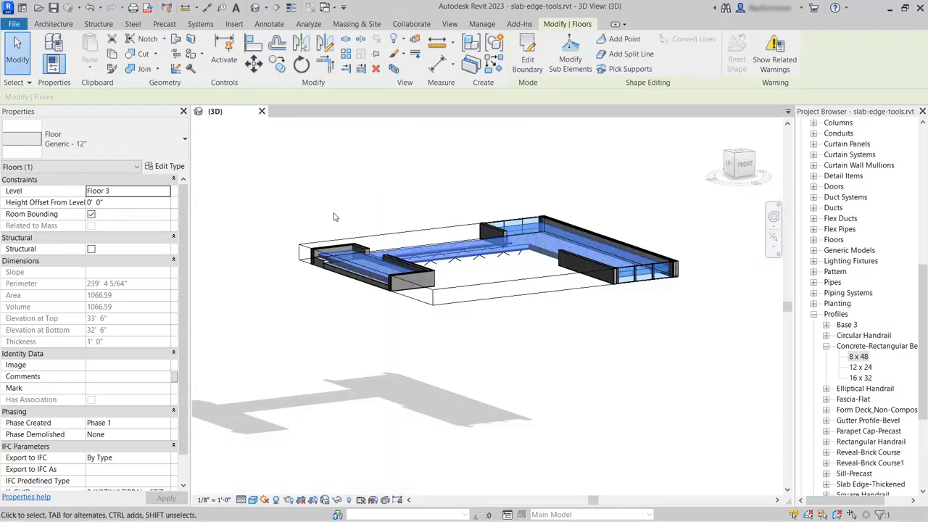
{"action": "middle_click_drag", "start_coordinate": [345, 209], "coordinate": [370, 280], "text": "shift"}
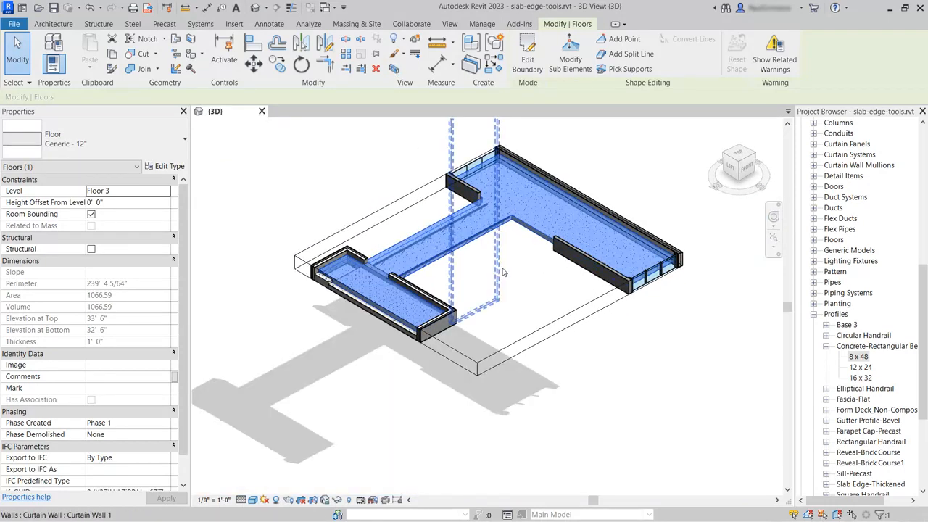
{"action": "left_click", "coordinate": [354, 190]}
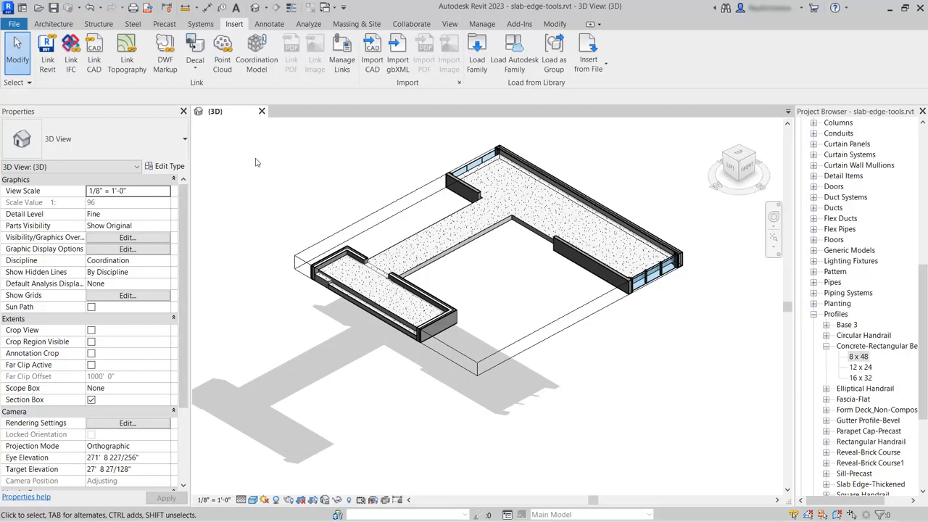
{"action": "left_click", "coordinate": [53, 23]}
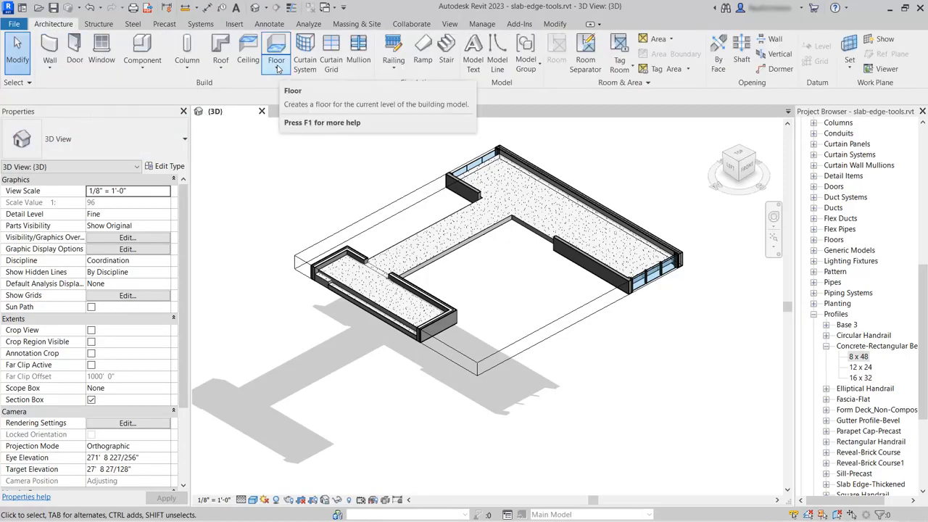
Start a slab edge and duplicate the Thickened 24" x 12" type as Floor Upstand.
{"action": "left_click", "coordinate": [278, 69]}
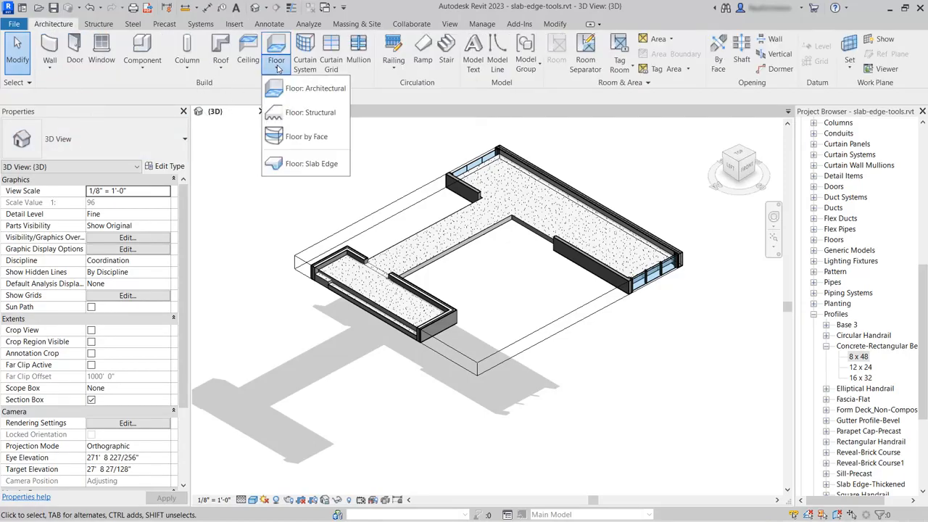
{"action": "left_click", "coordinate": [302, 167]}
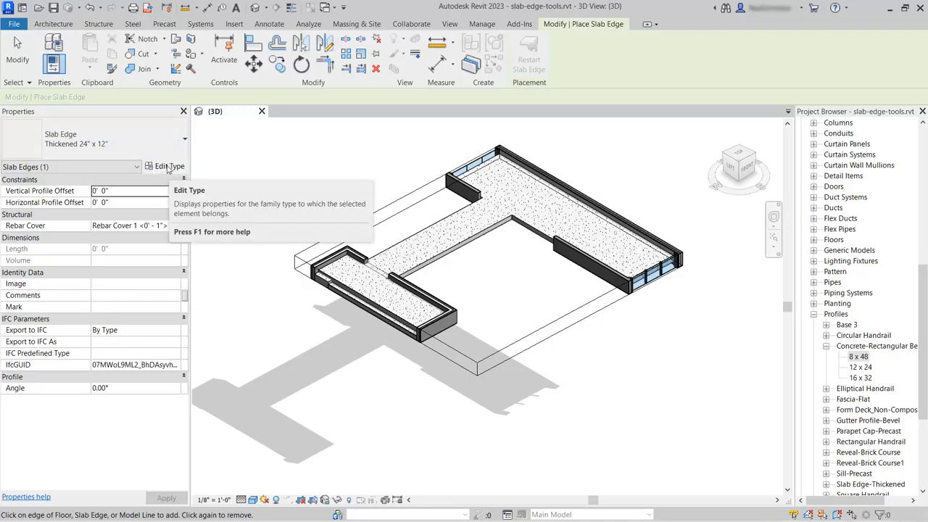
{"action": "left_click", "coordinate": [168, 166]}
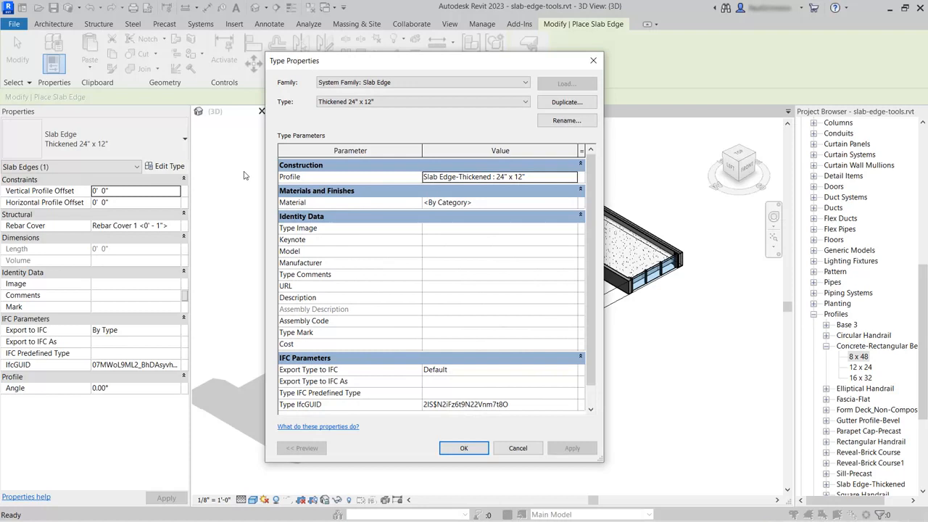
{"action": "left_click", "coordinate": [567, 103]}
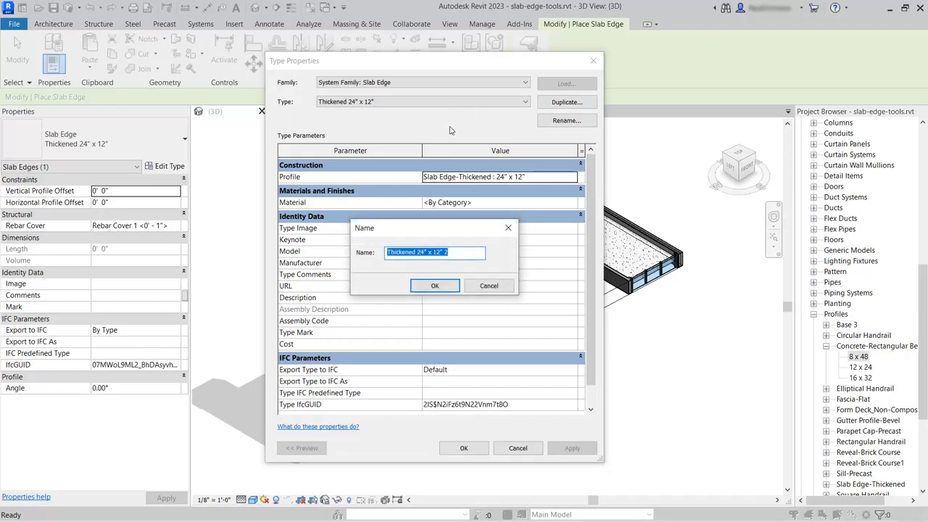
{"action": "type", "text": "Floor Upstand"}
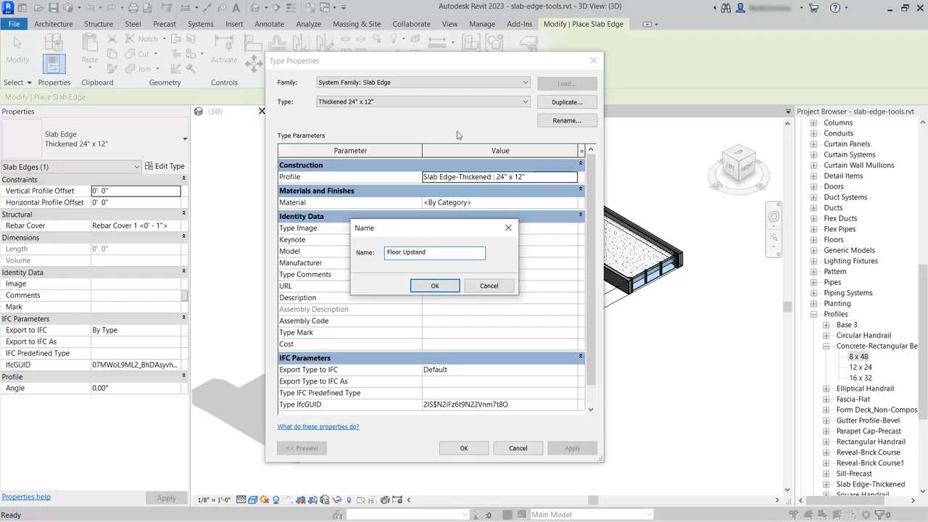
{"action": "left_click", "coordinate": [435, 286]}
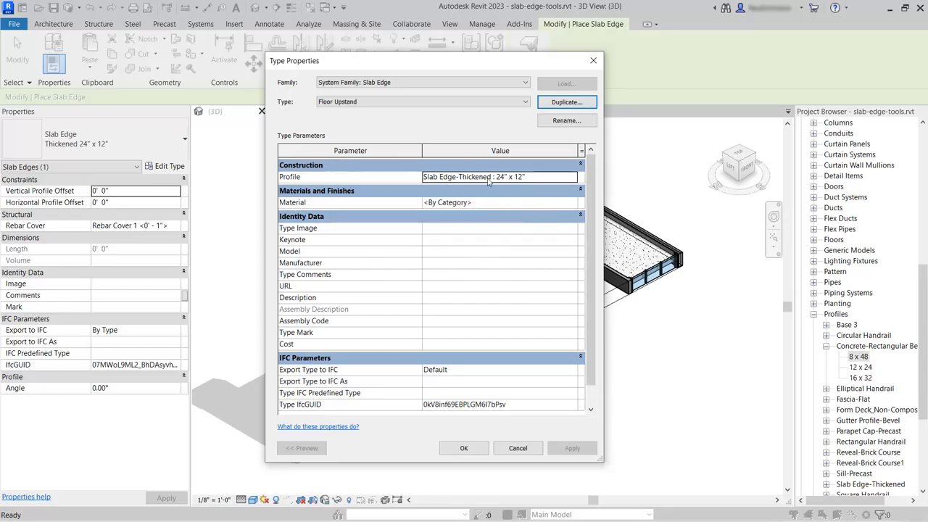
Set the Floor Upstand profile to Concrete-Rectangular Beam-Profile : 8 x 48.
{"action": "left_click", "coordinate": [551, 176]}
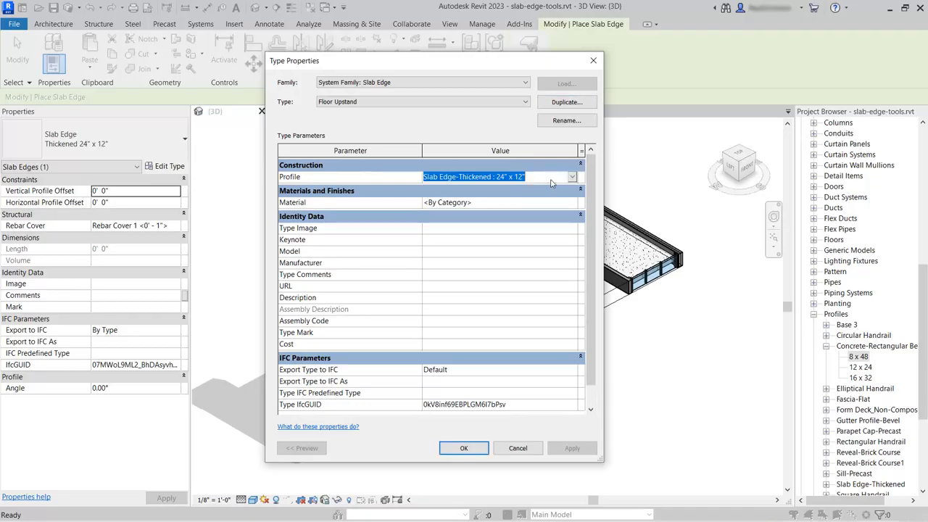
{"action": "left_click", "coordinate": [572, 177]}
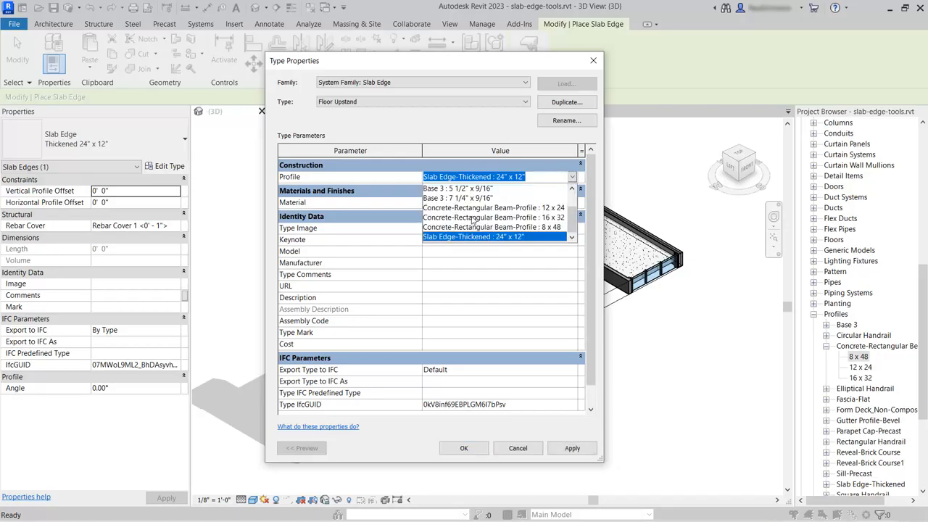
{"action": "left_click", "coordinate": [547, 228]}
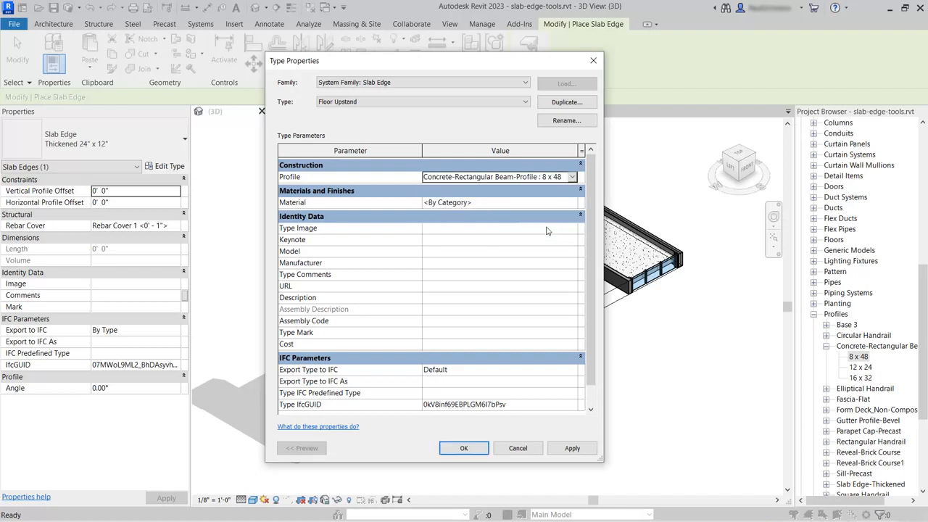
{"action": "left_click", "coordinate": [483, 204]}
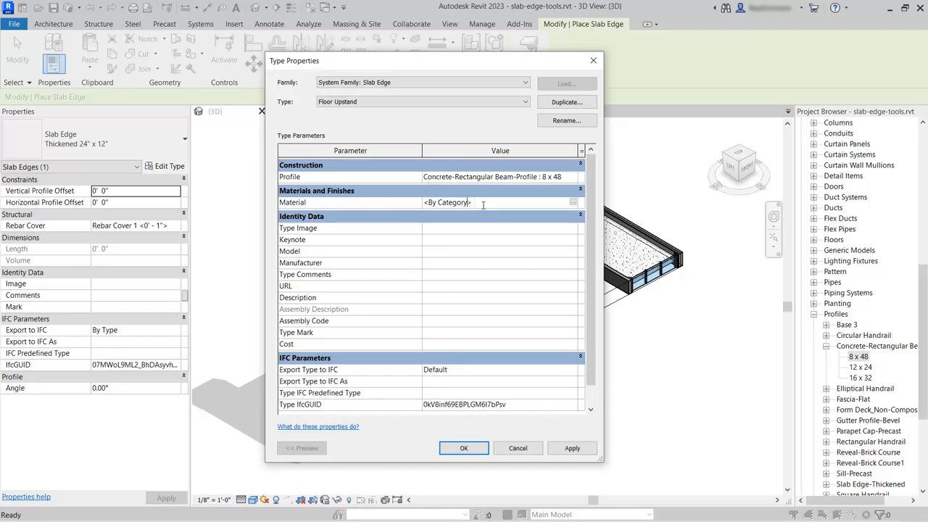
Search 'conc' in the Material Browser and assign Concrete, Cast-in-Place gray to Floor Upstand.
{"action": "left_click", "coordinate": [573, 203]}
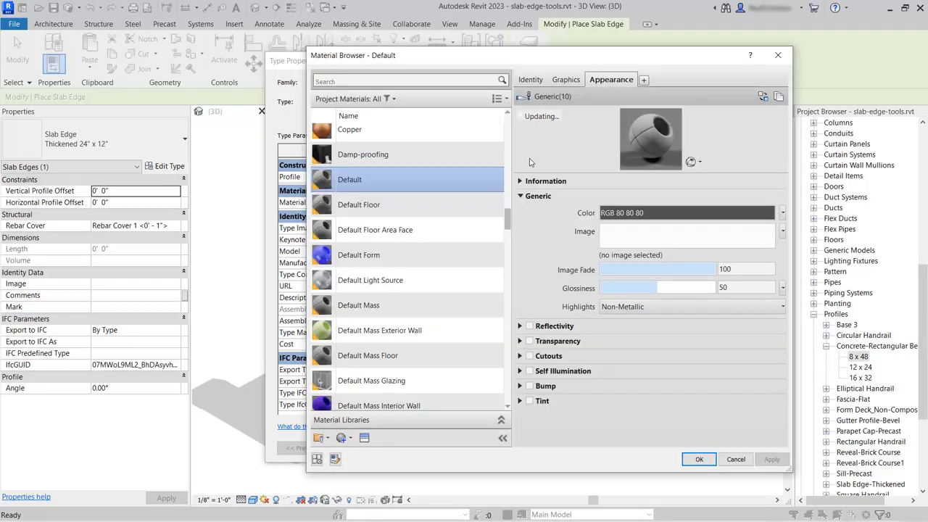
{"action": "left_click", "coordinate": [365, 82]}
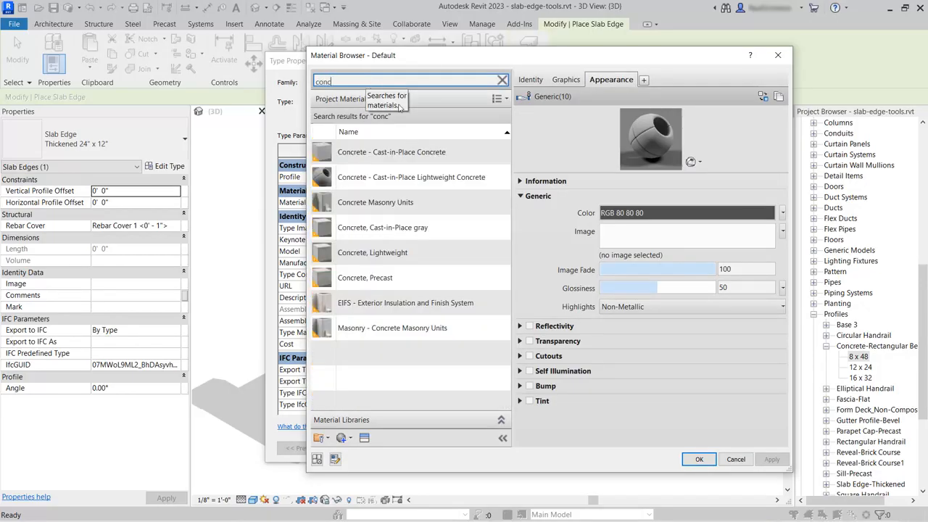
{"action": "left_click", "coordinate": [428, 229]}
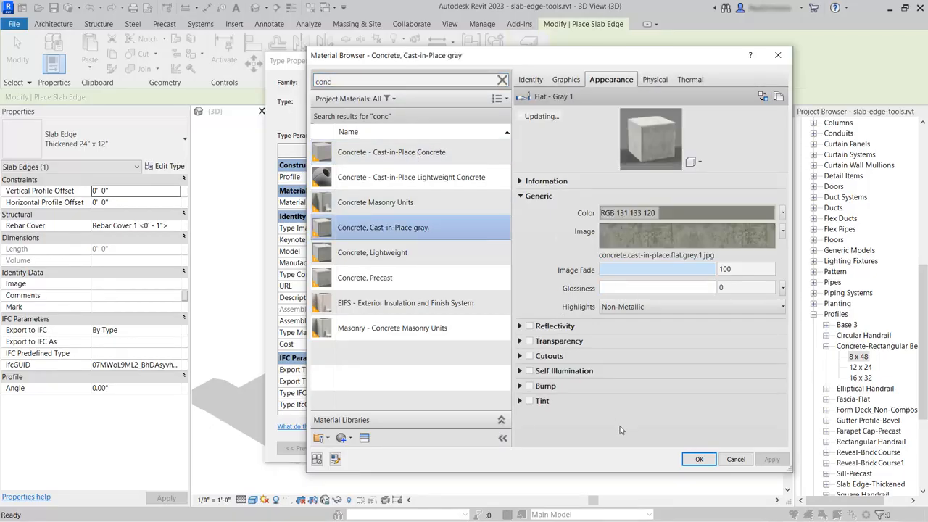
{"action": "left_click", "coordinate": [699, 460]}
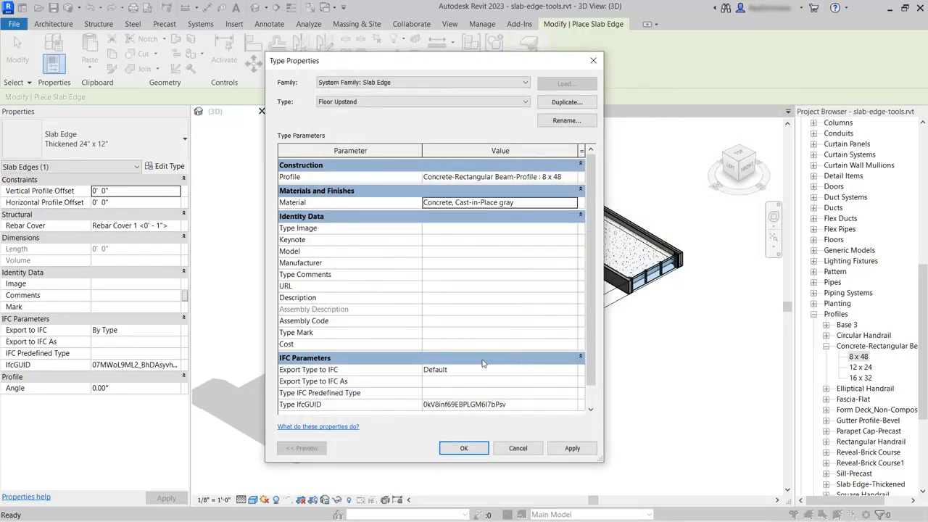
Place Floor Upstand slab edges along the three inner edges of the atrium opening.
{"action": "left_click", "coordinate": [464, 448]}
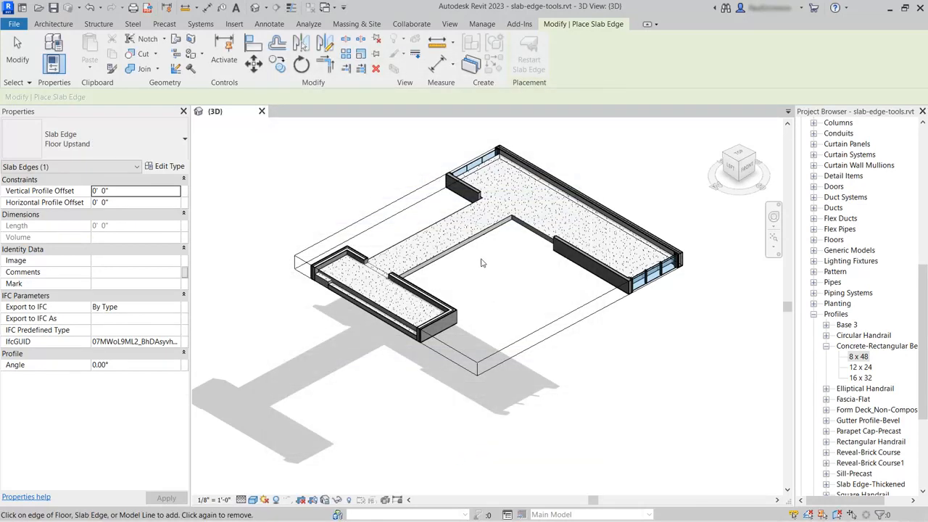
{"action": "left_click", "coordinate": [447, 223]}
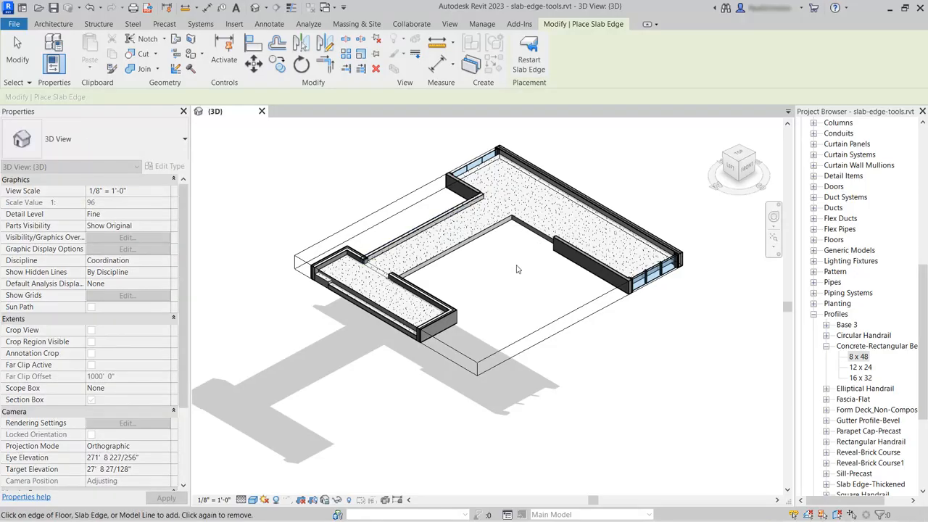
{"action": "left_click", "coordinate": [495, 230]}
{"action": "left_click", "coordinate": [537, 230]}
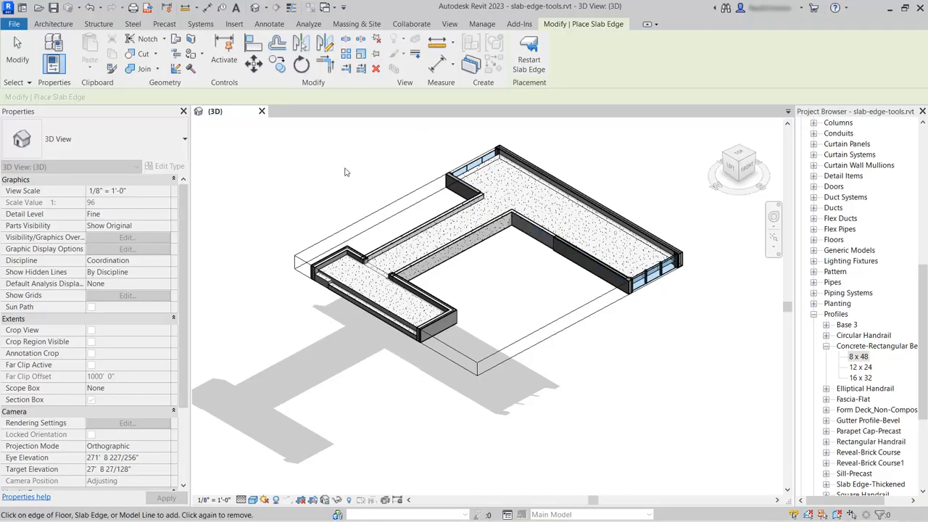
{"action": "left_click", "coordinate": [19, 61]}
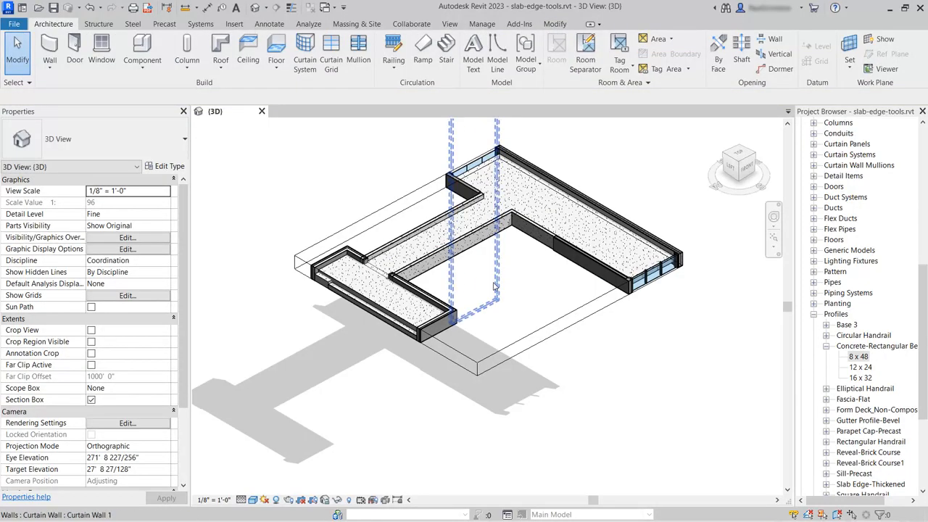
Orbit the model to a lower side angle and select Atrium Section in the Project Browser.
{"action": "scroll", "coordinate": [488, 299], "scroll_direction": "up", "scroll_amount": 3}
{"action": "middle_click_drag", "start_coordinate": [489, 299], "coordinate": [518, 309], "text": "shift"}
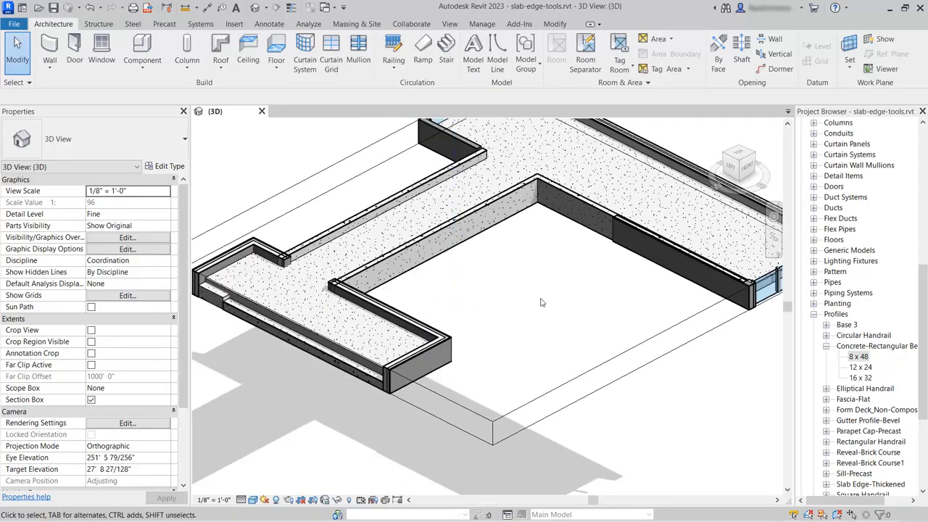
{"action": "left_click_drag", "start_coordinate": [923, 335], "coordinate": [923, 204]}
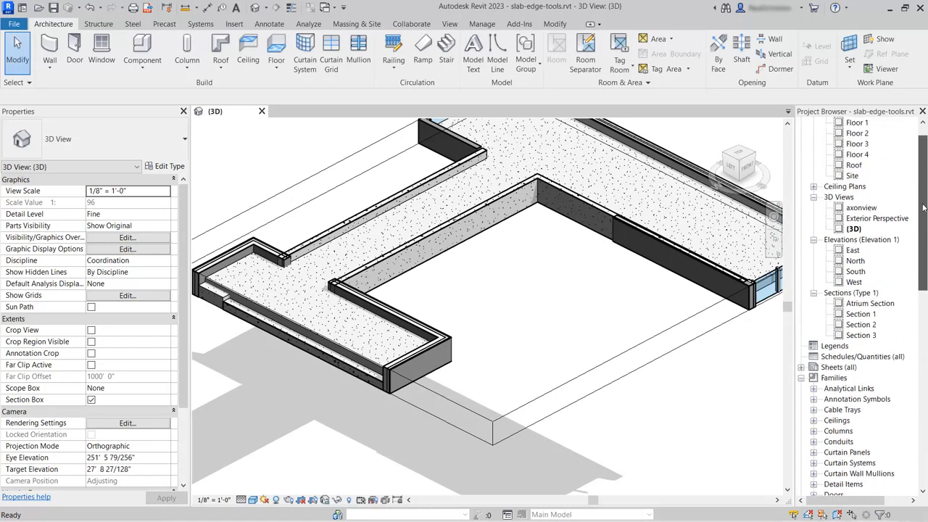
{"action": "left_click", "coordinate": [863, 304]}
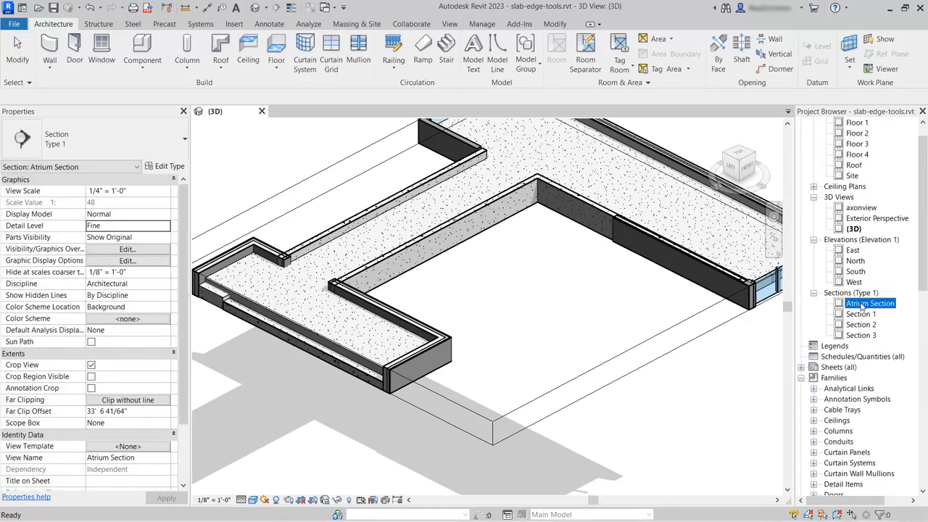
Open Atrium Section, zoom onto the slab edge, and select the upstand where it meets the wall.
{"action": "double_click", "coordinate": [863, 304]}
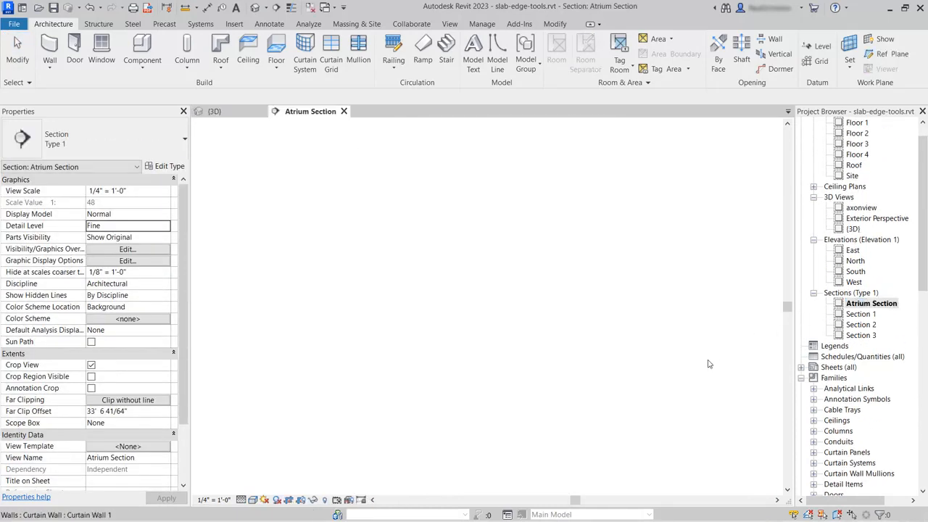
{"action": "scroll", "coordinate": [668, 324], "scroll_direction": "up", "scroll_amount": 6}
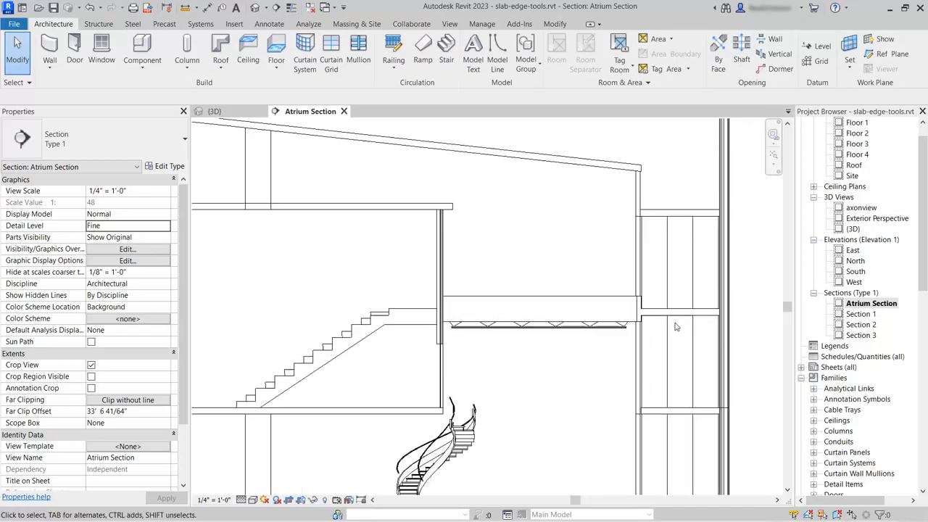
{"action": "scroll", "coordinate": [631, 323], "scroll_direction": "up", "scroll_amount": 2}
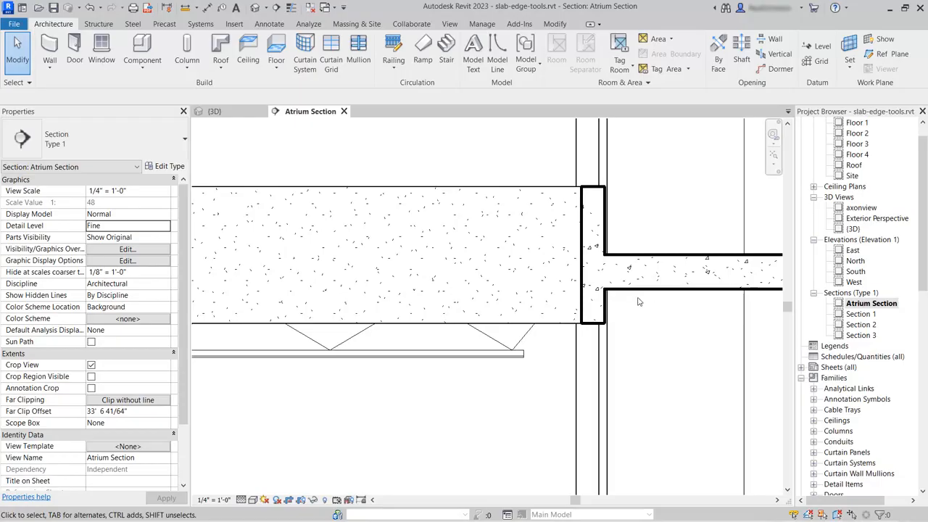
{"action": "left_click", "coordinate": [587, 227]}
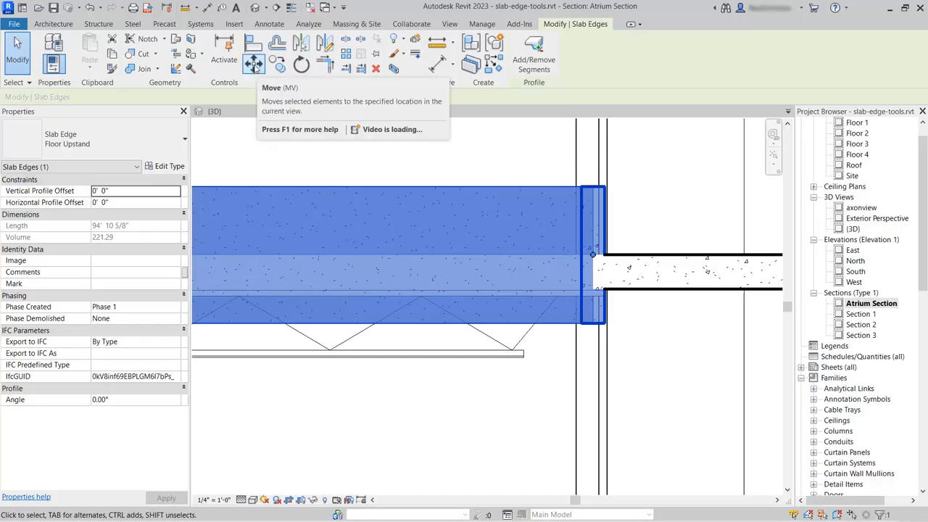
Move the Floor Upstand slab edge up 1'-0" from its bottom corner, then return to {3D}.
{"action": "left_click", "coordinate": [253, 65]}
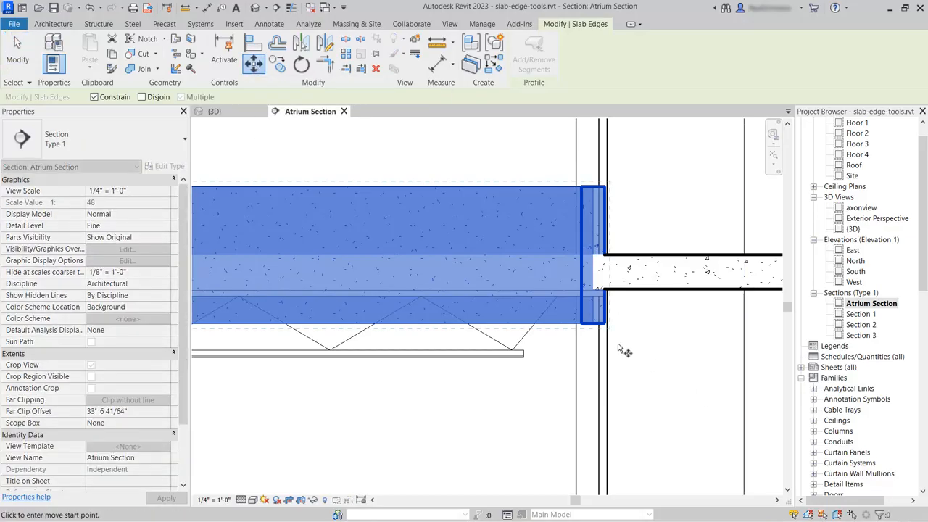
{"action": "left_click", "coordinate": [605, 324]}
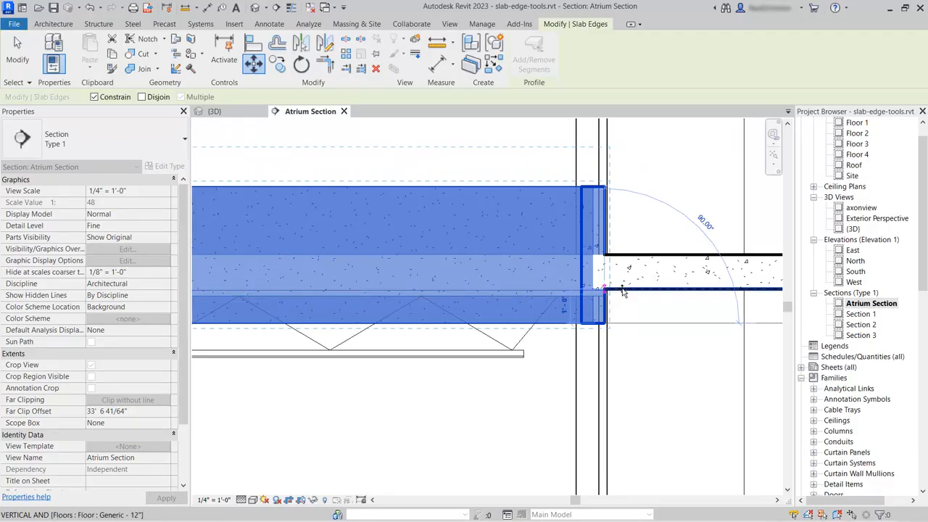
{"action": "left_click", "coordinate": [622, 291]}
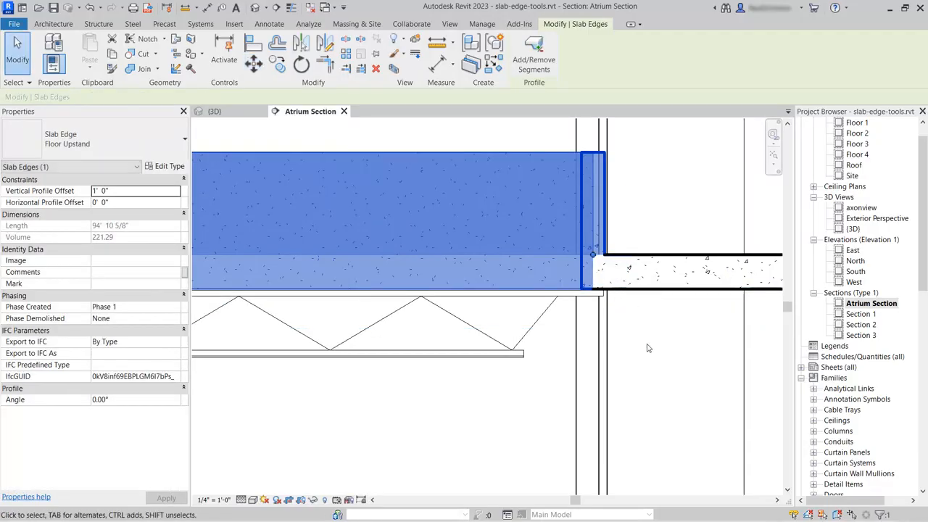
{"action": "left_click", "coordinate": [672, 380]}
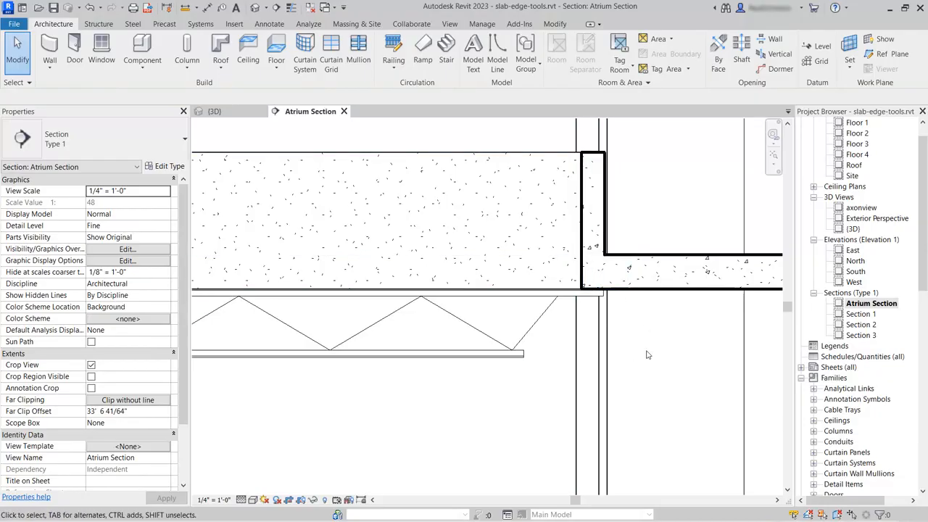
{"action": "scroll", "coordinate": [491, 413], "scroll_direction": "down", "scroll_amount": 3}
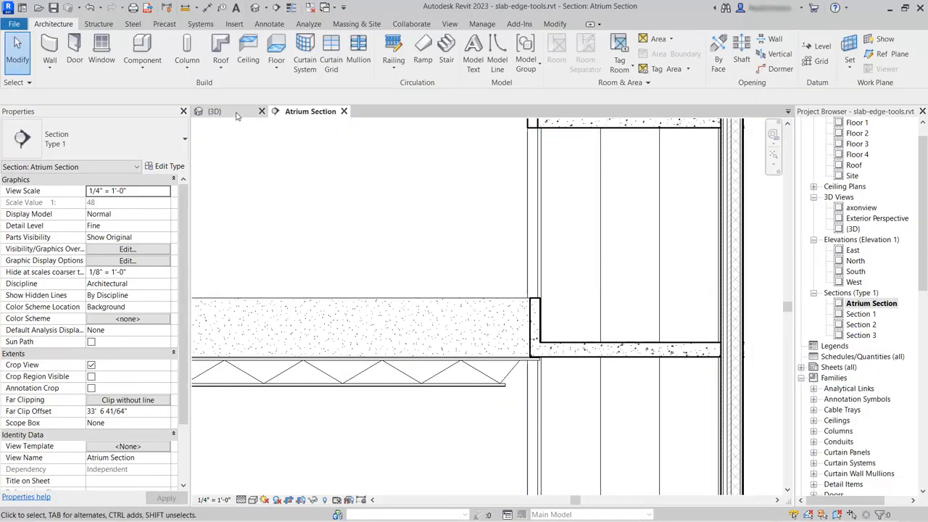
{"action": "left_click", "coordinate": [214, 111]}
{"action": "scroll", "coordinate": [549, 369], "scroll_direction": "down", "scroll_amount": 4}
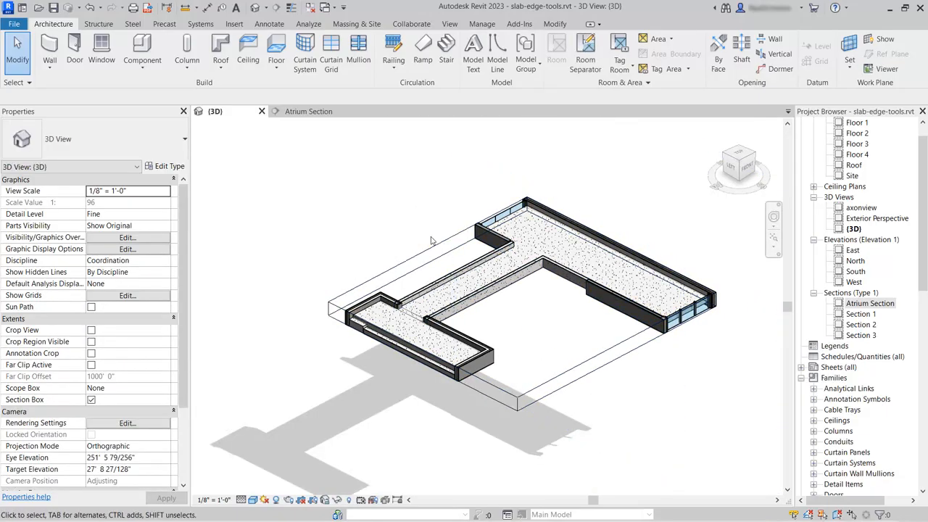
Stretch the section box top upward, then uncheck Section Box to show the full building.
{"action": "left_click", "coordinate": [438, 248]}
{"action": "left_click_drag", "start_coordinate": [522, 299], "coordinate": [522, 282]}
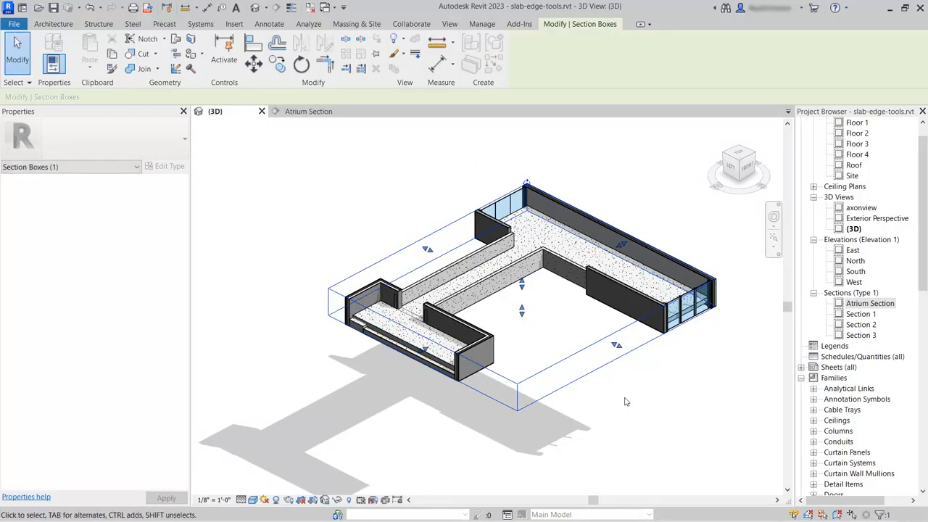
{"action": "left_click", "coordinate": [626, 401]}
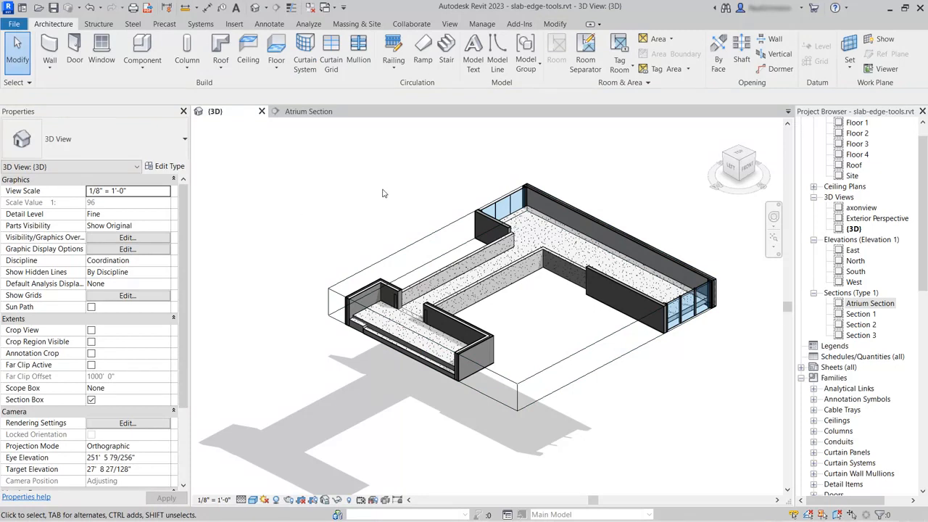
{"action": "left_click", "coordinate": [91, 400]}
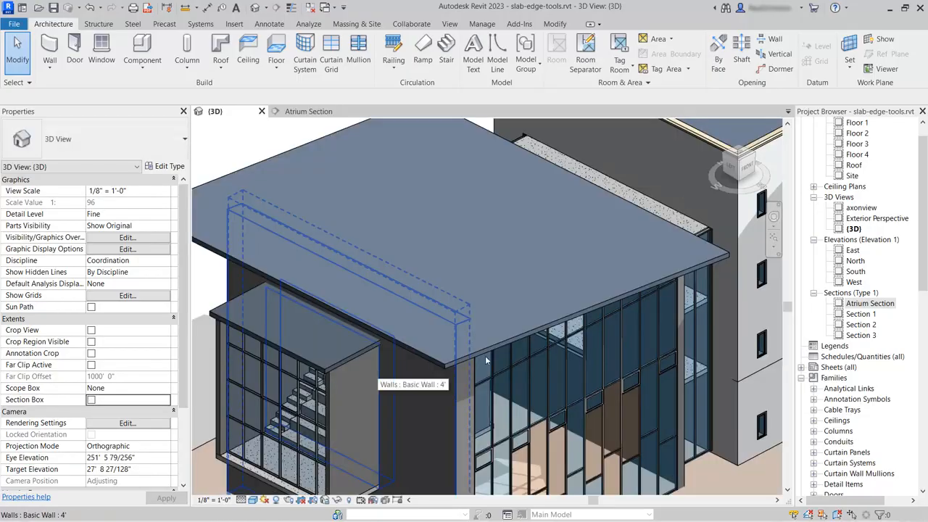
{"action": "scroll", "coordinate": [597, 279], "scroll_direction": "down", "scroll_amount": 1}
{"action": "middle_click_drag", "start_coordinate": [588, 403], "coordinate": [613, 264]}
{"action": "scroll", "coordinate": [415, 346], "scroll_direction": "up", "scroll_amount": 2}
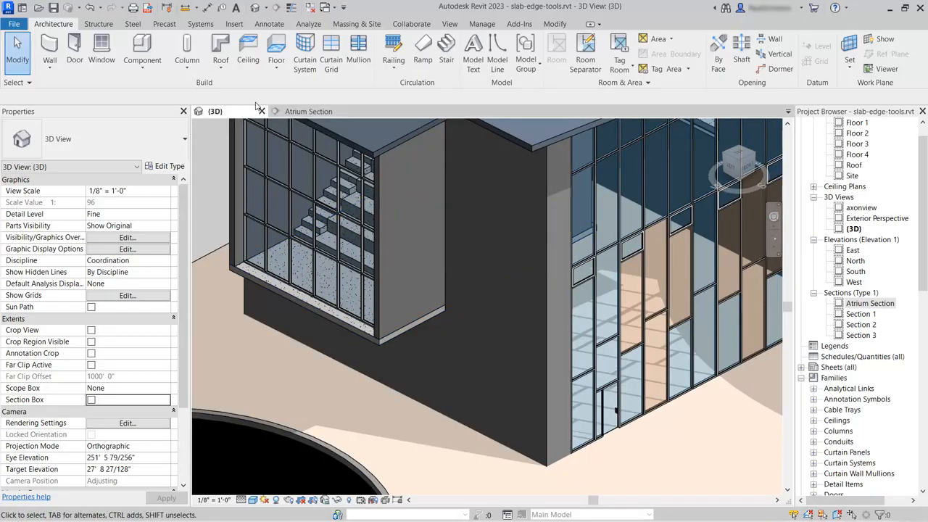
Place a Thickened 24" x 12" slab edge on the atrium floor's outer edge and review it in 3D.
{"action": "left_click", "coordinate": [276, 68]}
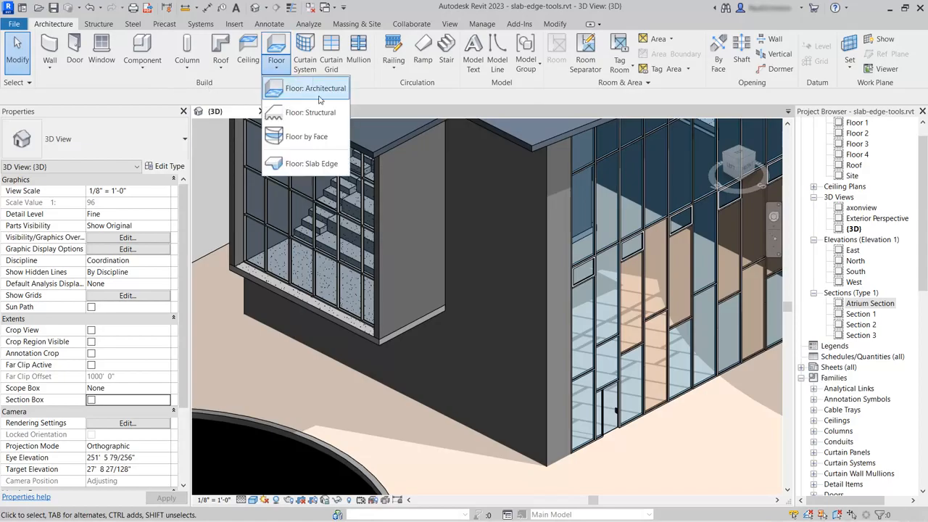
{"action": "left_click", "coordinate": [304, 165]}
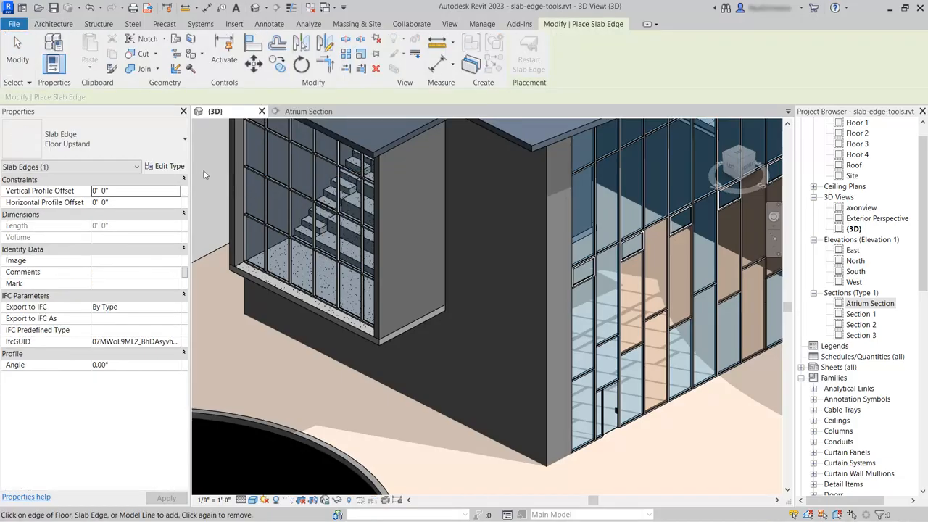
{"action": "left_click", "coordinate": [150, 153]}
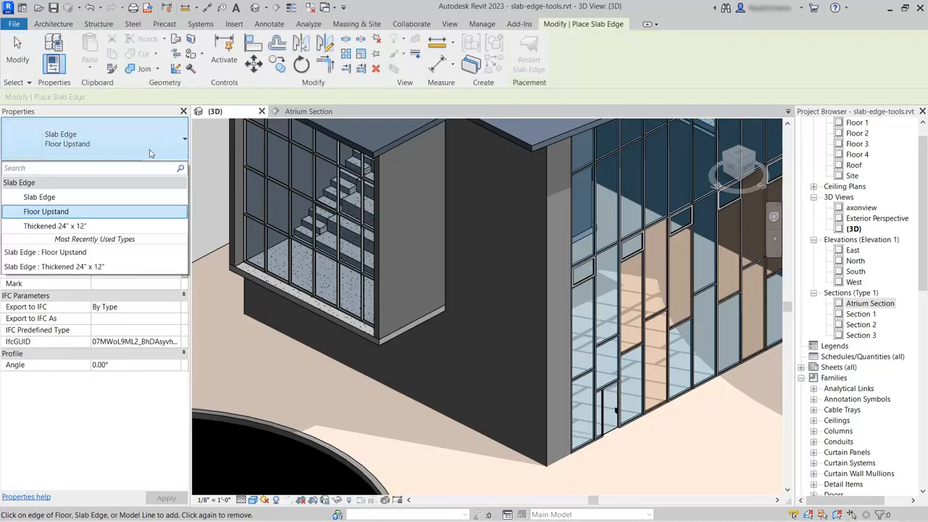
{"action": "left_click", "coordinate": [80, 227]}
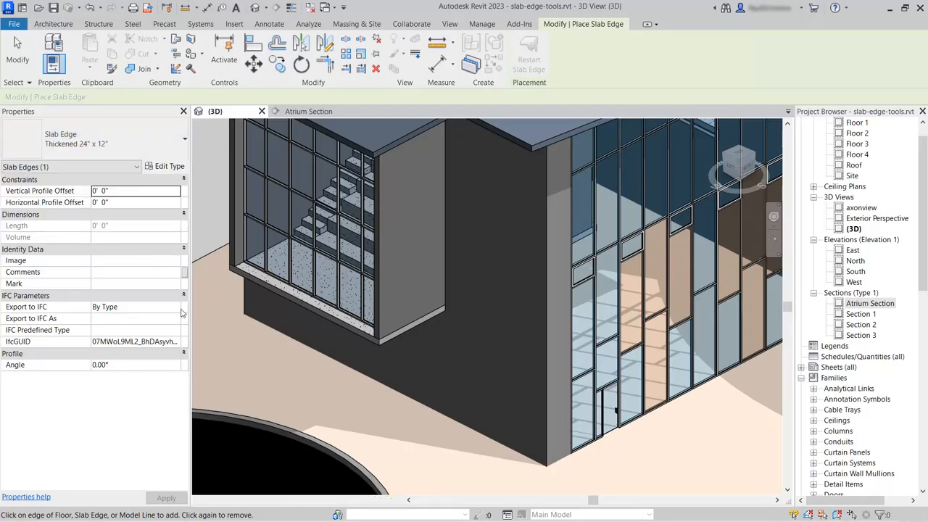
{"action": "left_click", "coordinate": [399, 337]}
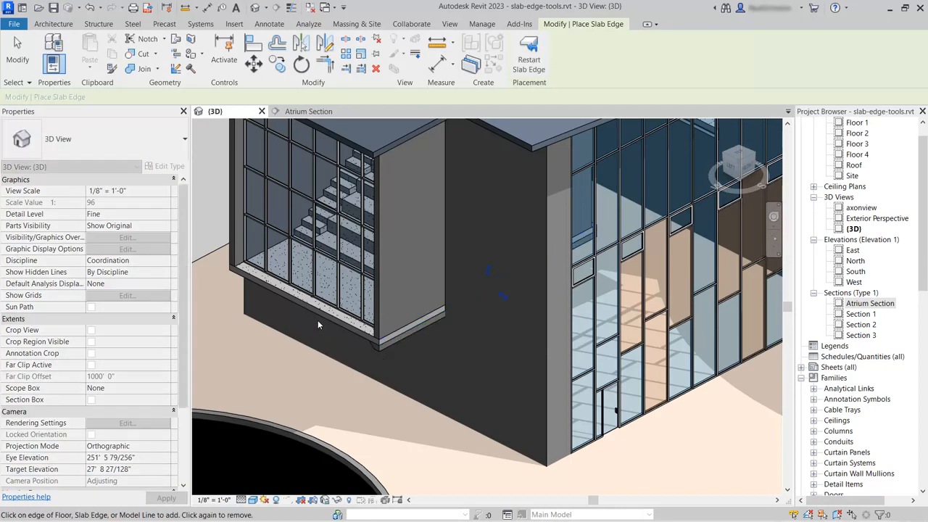
{"action": "middle_click_drag", "start_coordinate": [255, 357], "coordinate": [143, 243], "text": "shift"}
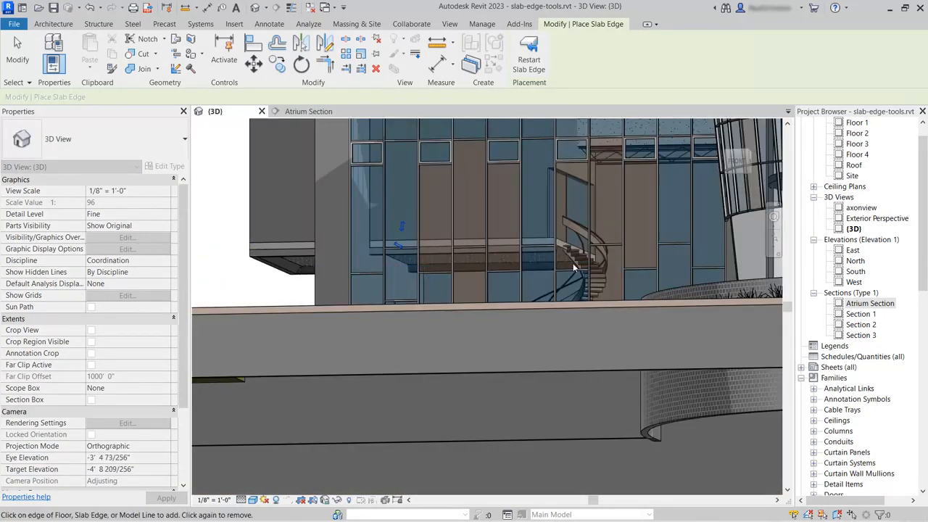
{"action": "middle_click_drag", "start_coordinate": [225, 258], "coordinate": [334, 339], "text": "shift"}
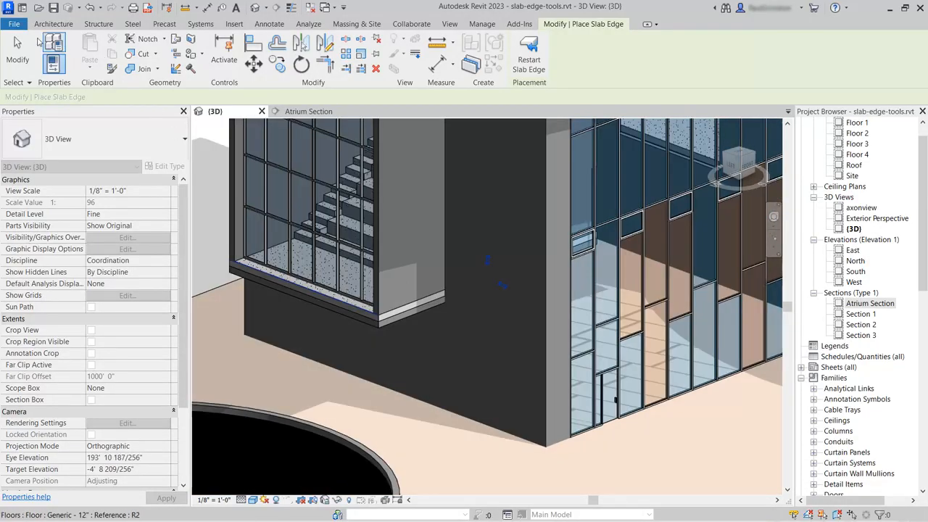
{"action": "left_click", "coordinate": [22, 47]}
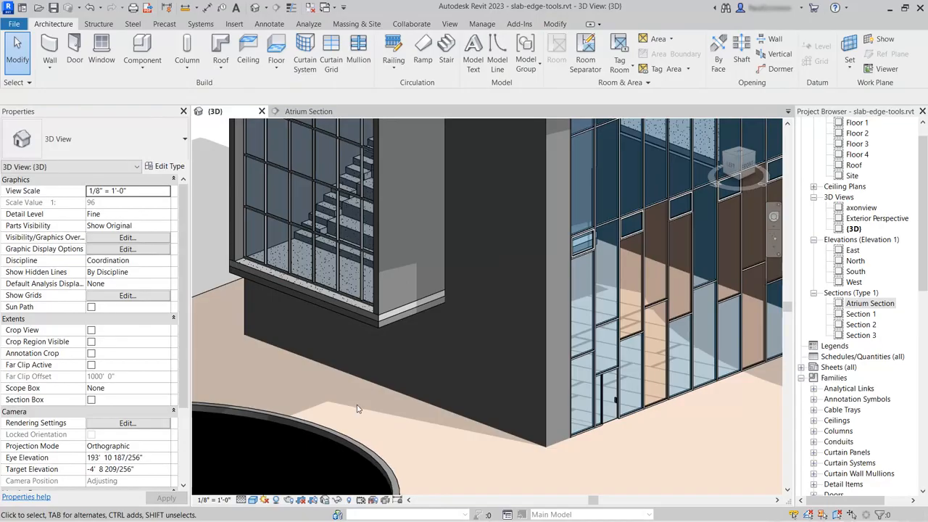
In the Atrium Section, zoom in and select the Thickened 24" x 12" edge beneath the slab.
{"action": "left_click", "coordinate": [316, 112]}
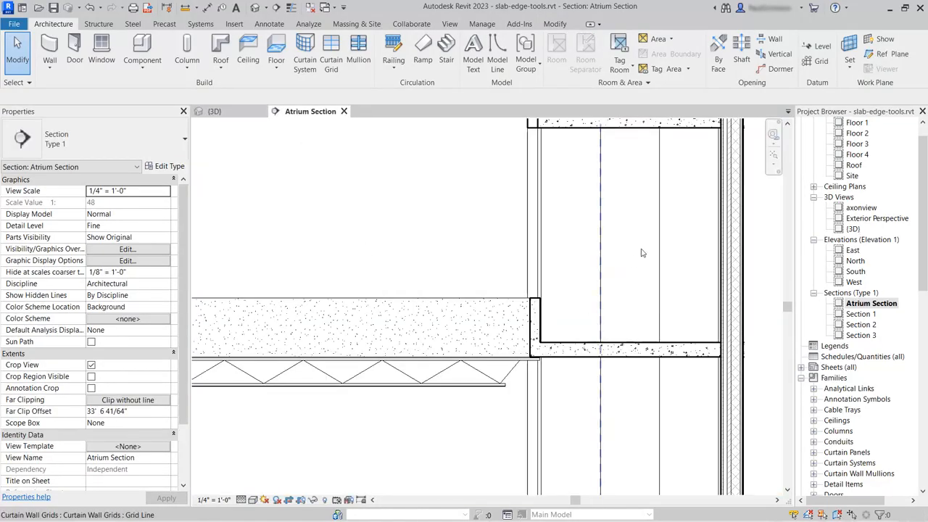
{"action": "scroll", "coordinate": [658, 248], "scroll_direction": "down", "scroll_amount": 5}
{"action": "scroll", "coordinate": [240, 384], "scroll_direction": "up", "scroll_amount": 5}
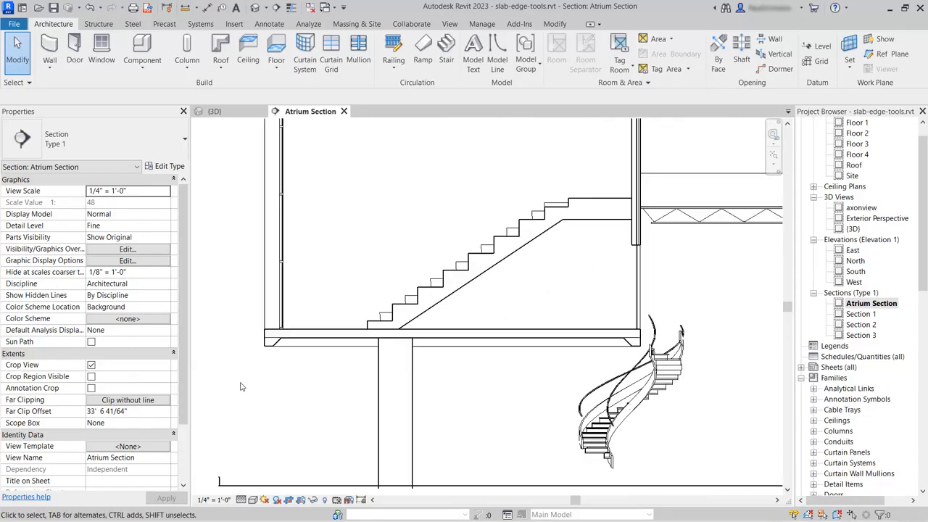
{"action": "scroll", "coordinate": [262, 384], "scroll_direction": "up", "scroll_amount": 1}
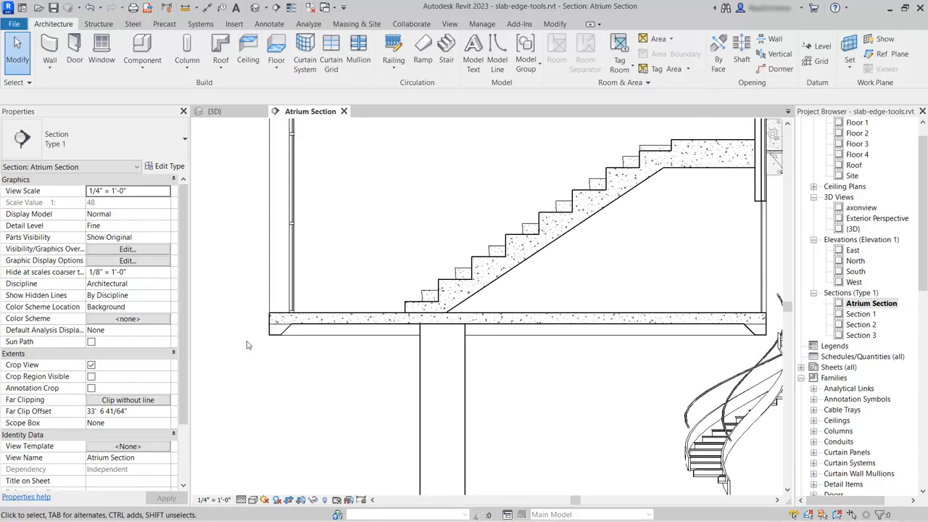
{"action": "scroll", "coordinate": [263, 331], "scroll_direction": "up", "scroll_amount": 6}
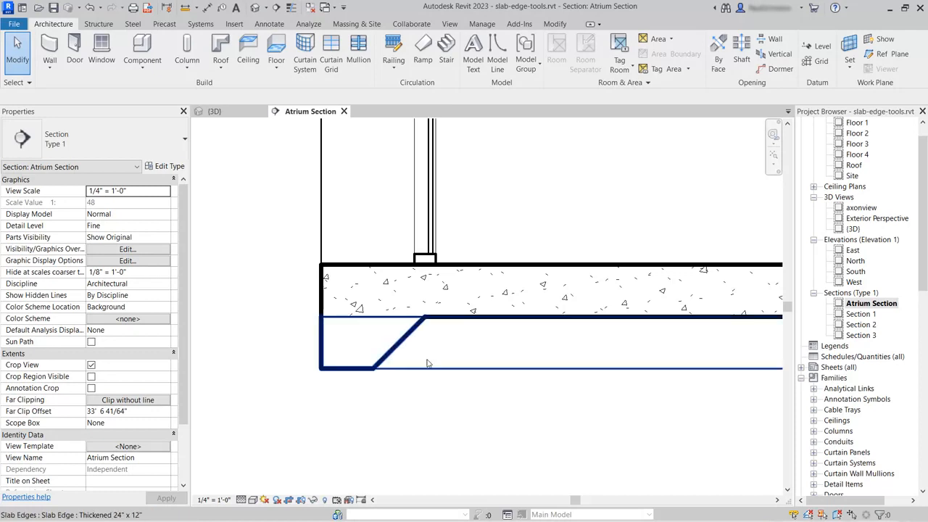
{"action": "left_click", "coordinate": [404, 346]}
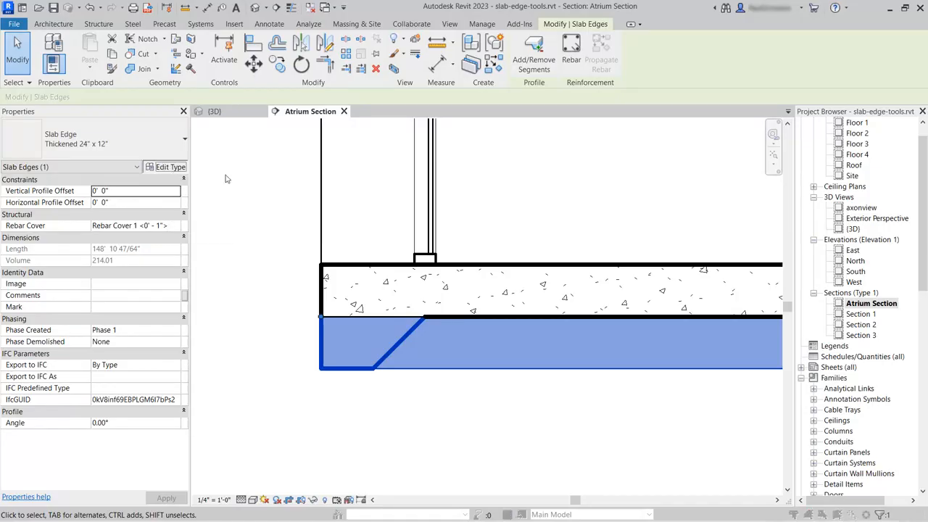
Set the Thickened 24" x 12" edge type's material to Concrete, Cast-in-Place gray.
{"action": "left_click", "coordinate": [168, 166]}
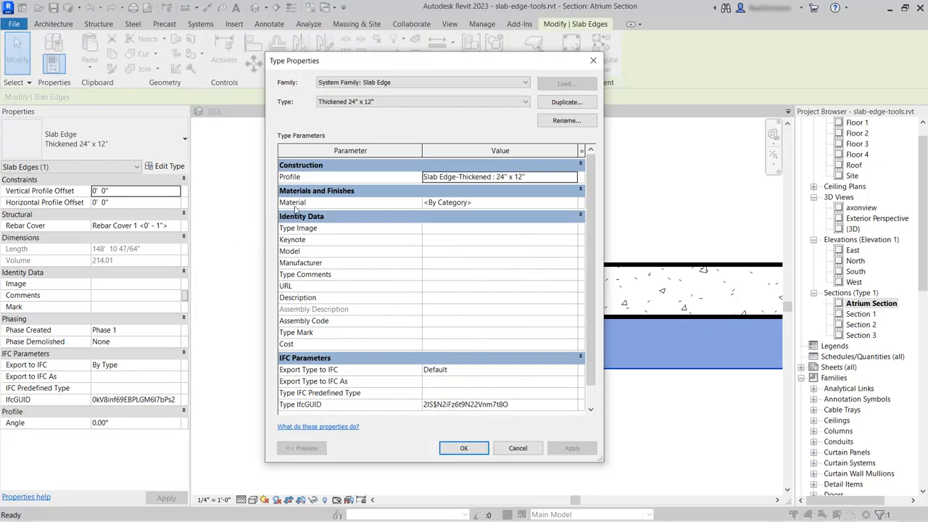
{"action": "left_click", "coordinate": [463, 203]}
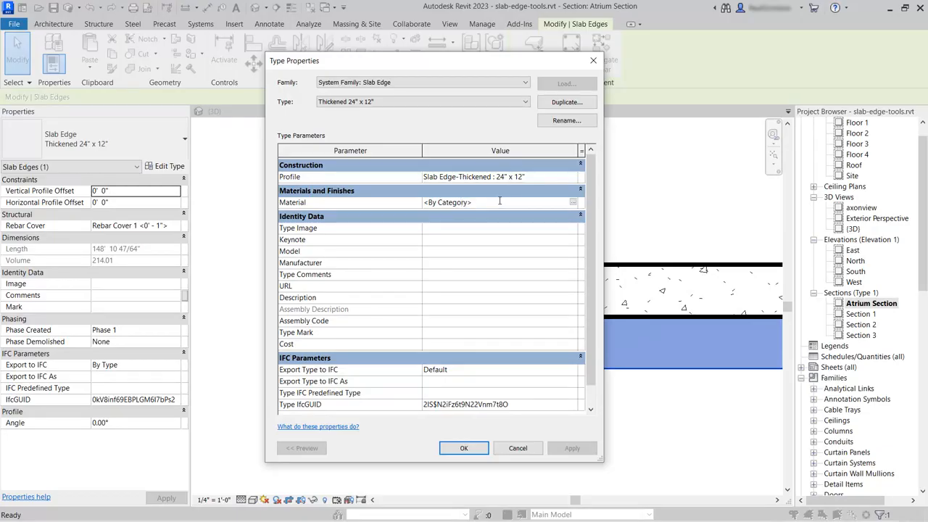
{"action": "left_click", "coordinate": [573, 202]}
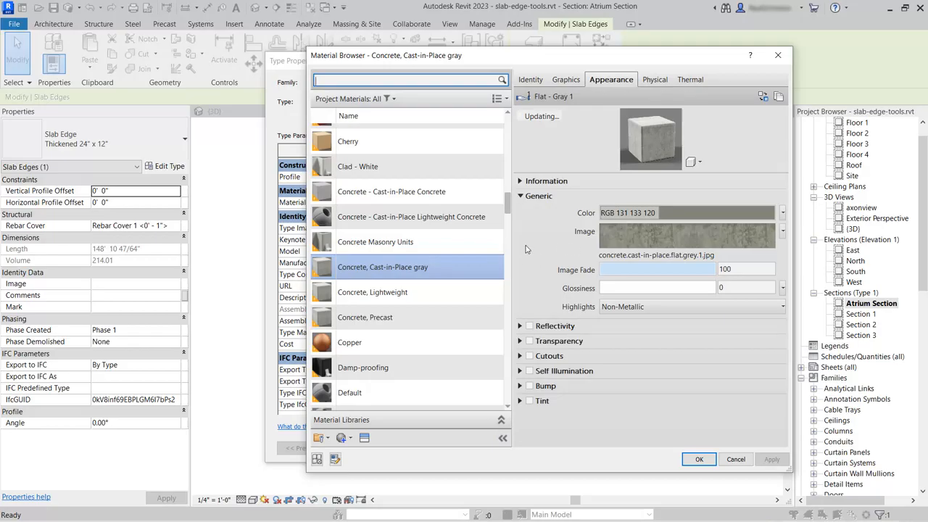
{"action": "left_click", "coordinate": [452, 269]}
{"action": "left_click", "coordinate": [689, 459]}
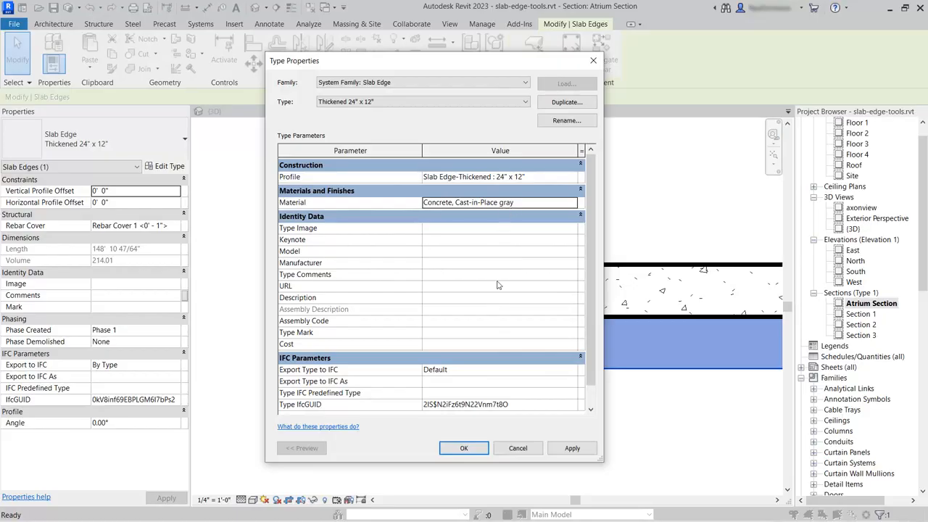
{"action": "left_click", "coordinate": [461, 448]}
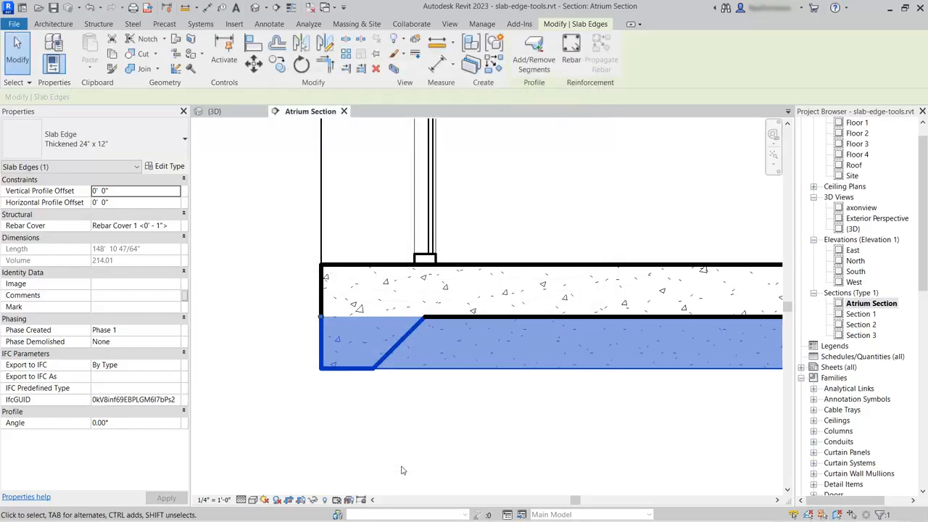
{"action": "left_click", "coordinate": [402, 446]}
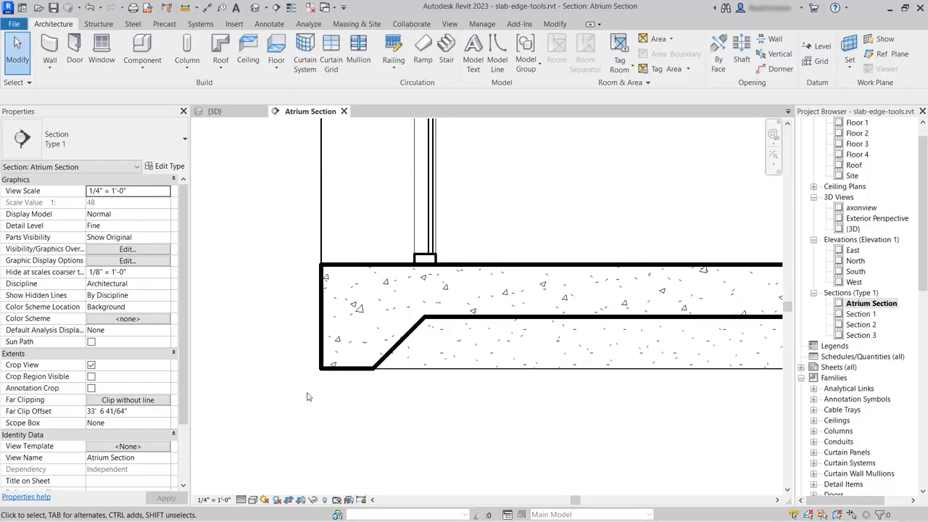
In the {3D} view, flip the thickened slab edge's profile to the other side.
{"action": "left_click", "coordinate": [214, 111]}
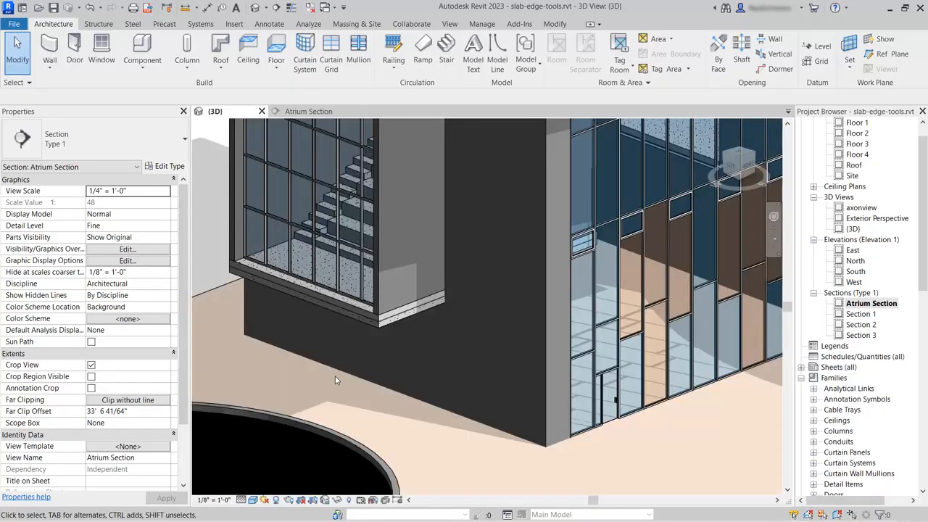
{"action": "left_click", "coordinate": [377, 326]}
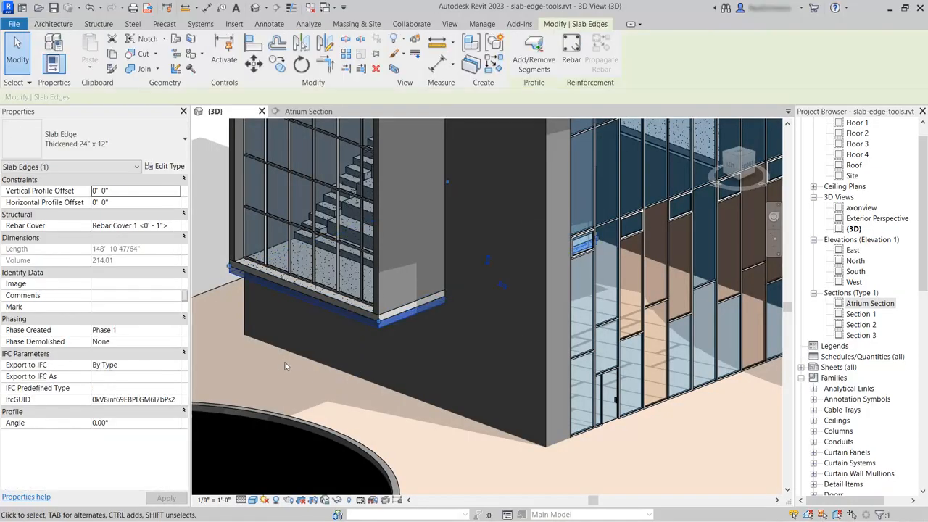
{"action": "scroll", "coordinate": [475, 289], "scroll_direction": "up", "scroll_amount": 3}
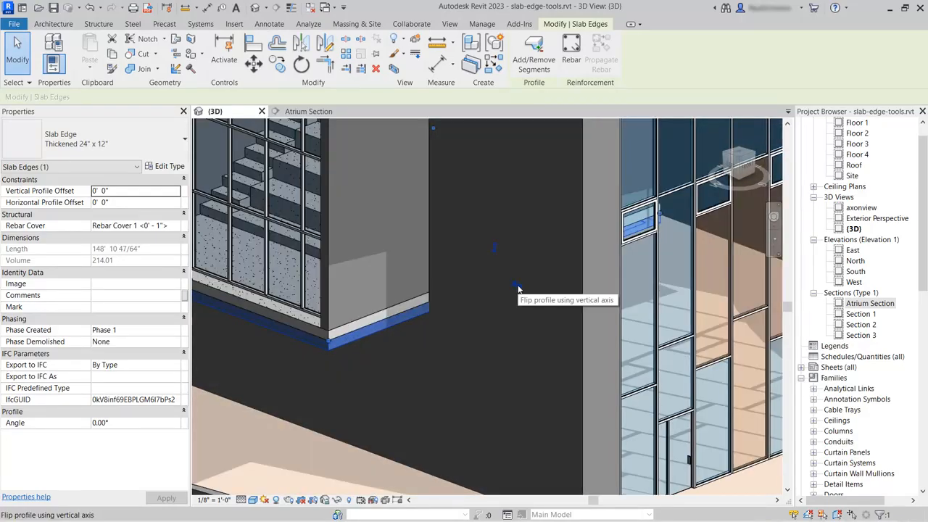
{"action": "left_click", "coordinate": [516, 286]}
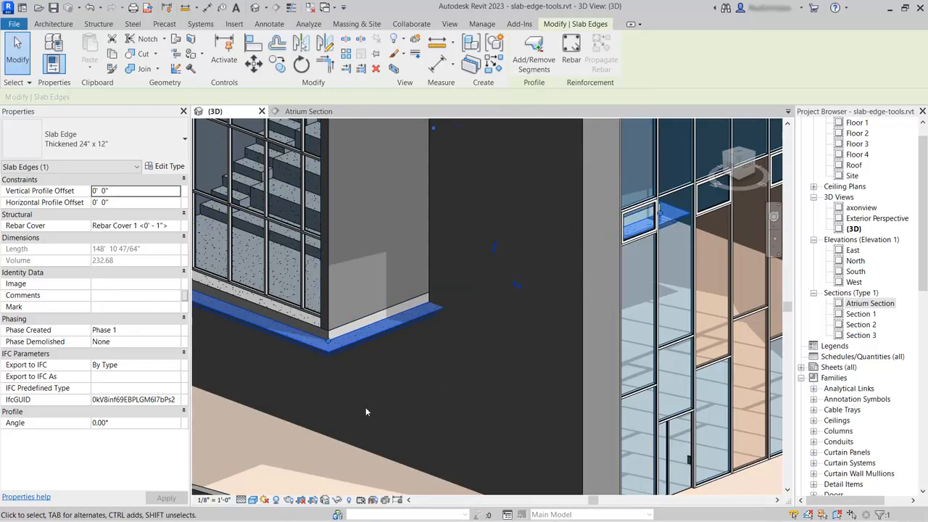
{"action": "middle_click_drag", "start_coordinate": [387, 408], "coordinate": [459, 403]}
{"action": "scroll", "coordinate": [474, 391], "scroll_direction": "down", "scroll_amount": 2}
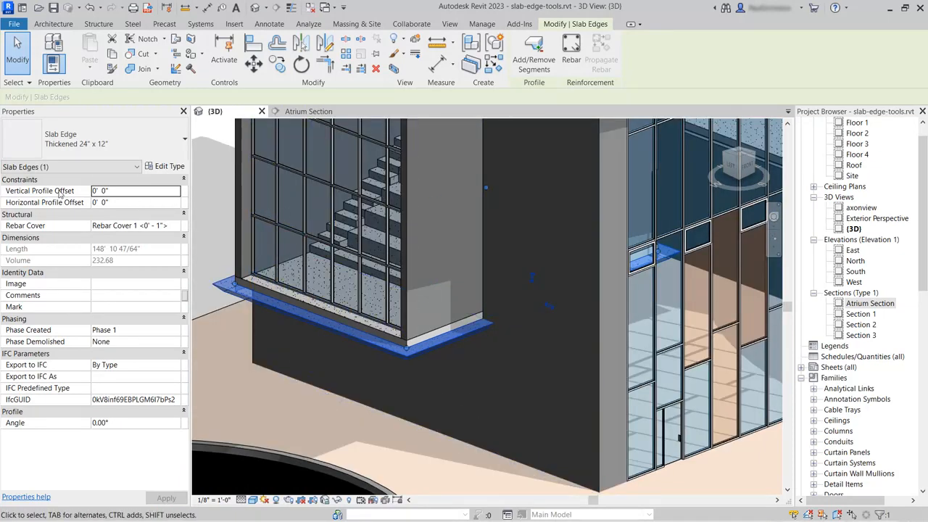
Set the slab edge's Horizontal Profile Offset to -2' 0".
{"action": "left_click", "coordinate": [119, 206]}
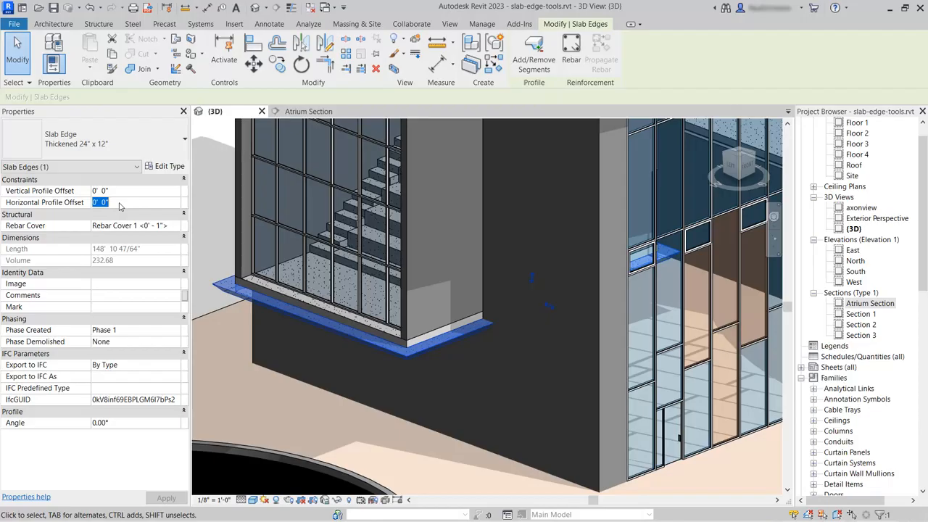
{"action": "type", "text": "-0 24"}
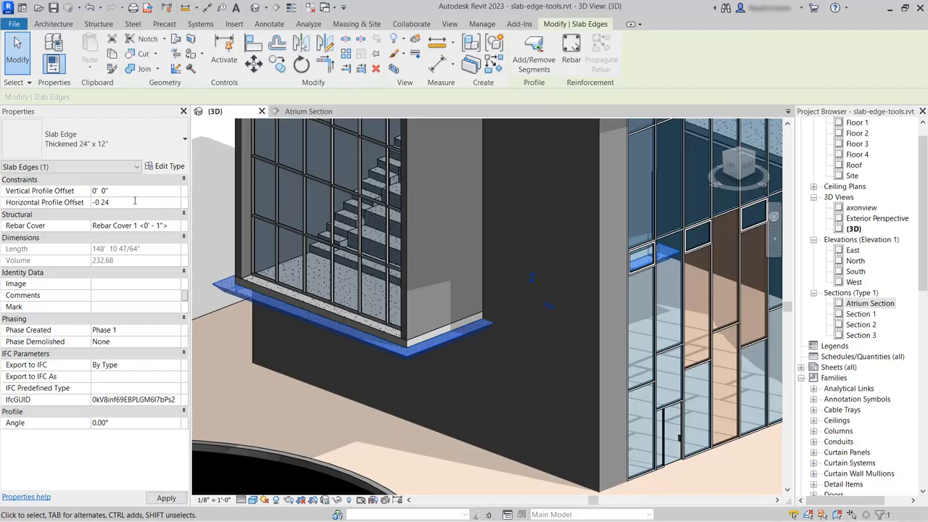
{"action": "key", "text": "Return"}
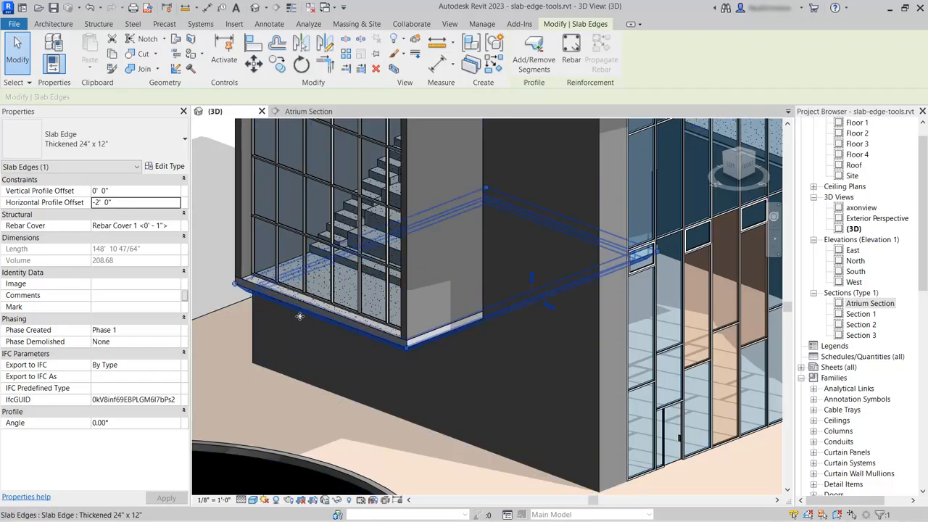
{"action": "left_click", "coordinate": [221, 190]}
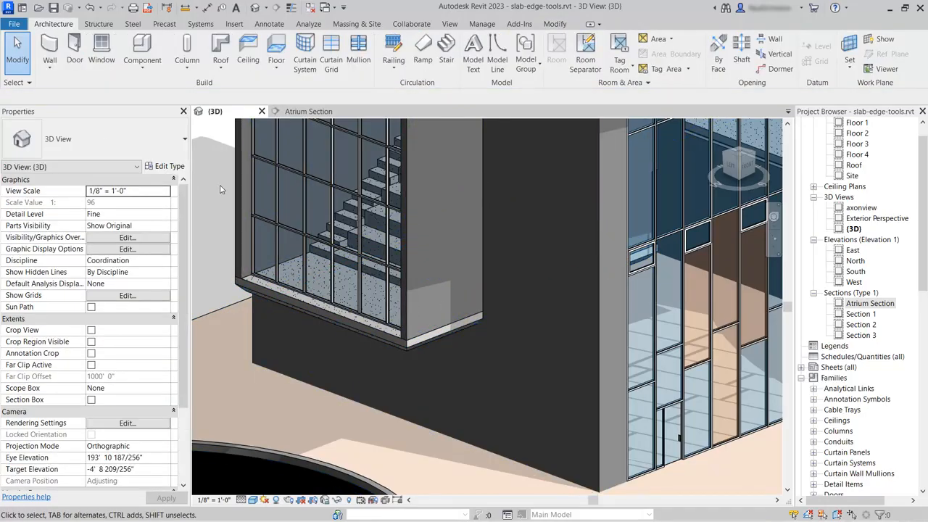
Zoom out in the Atrium Section to see the inset thickened edge, slab and stairs.
{"action": "left_click", "coordinate": [308, 111]}
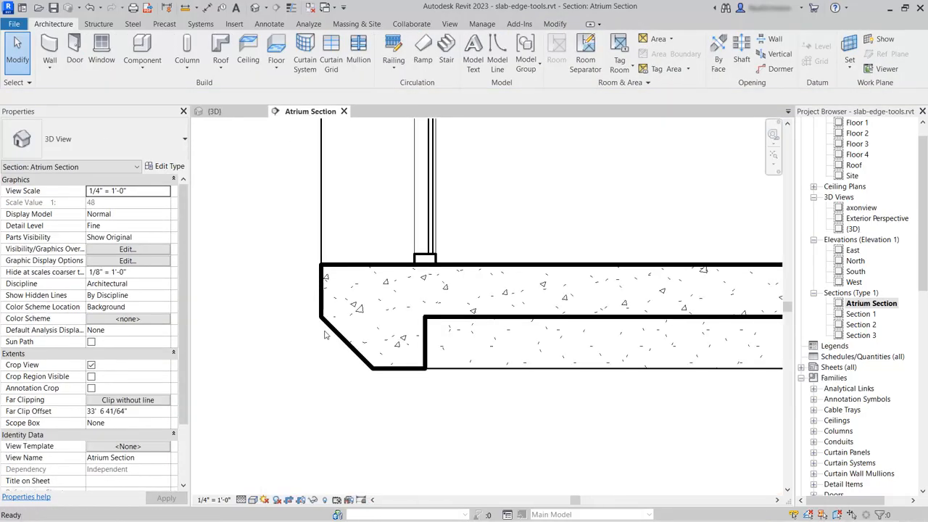
{"action": "scroll", "coordinate": [303, 335], "scroll_direction": "down", "scroll_amount": 2}
{"action": "scroll", "coordinate": [303, 335], "scroll_direction": "down", "scroll_amount": 3}
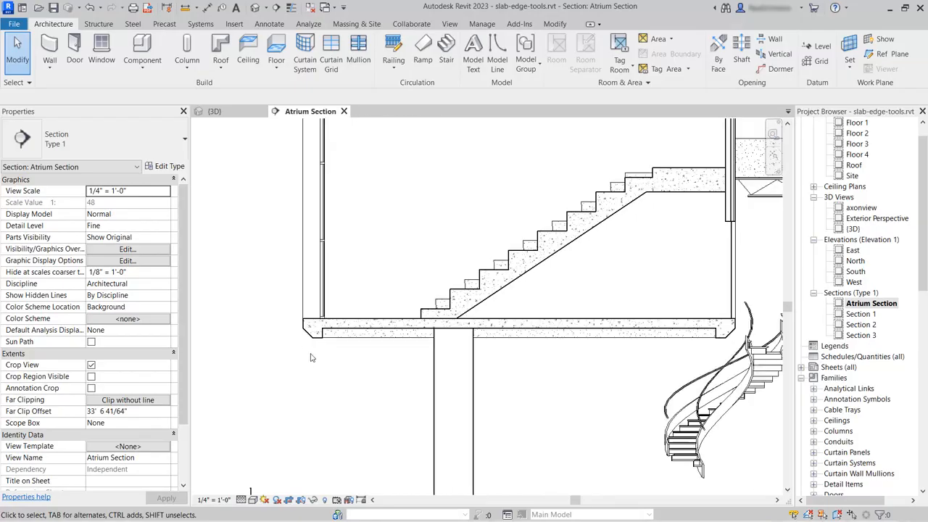